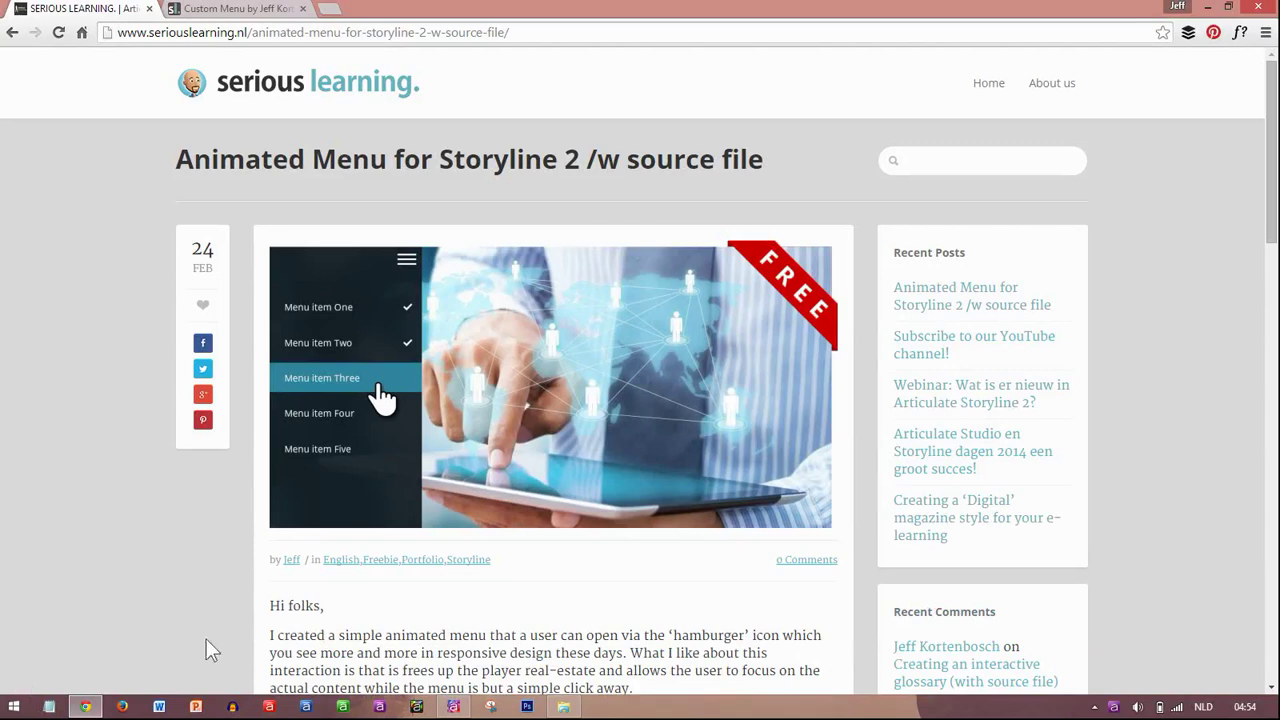
Switch to the animated menu demo tab in Google Chrome.
scroll(588, 552, down, 1)
scroll(588, 552, down, 2)
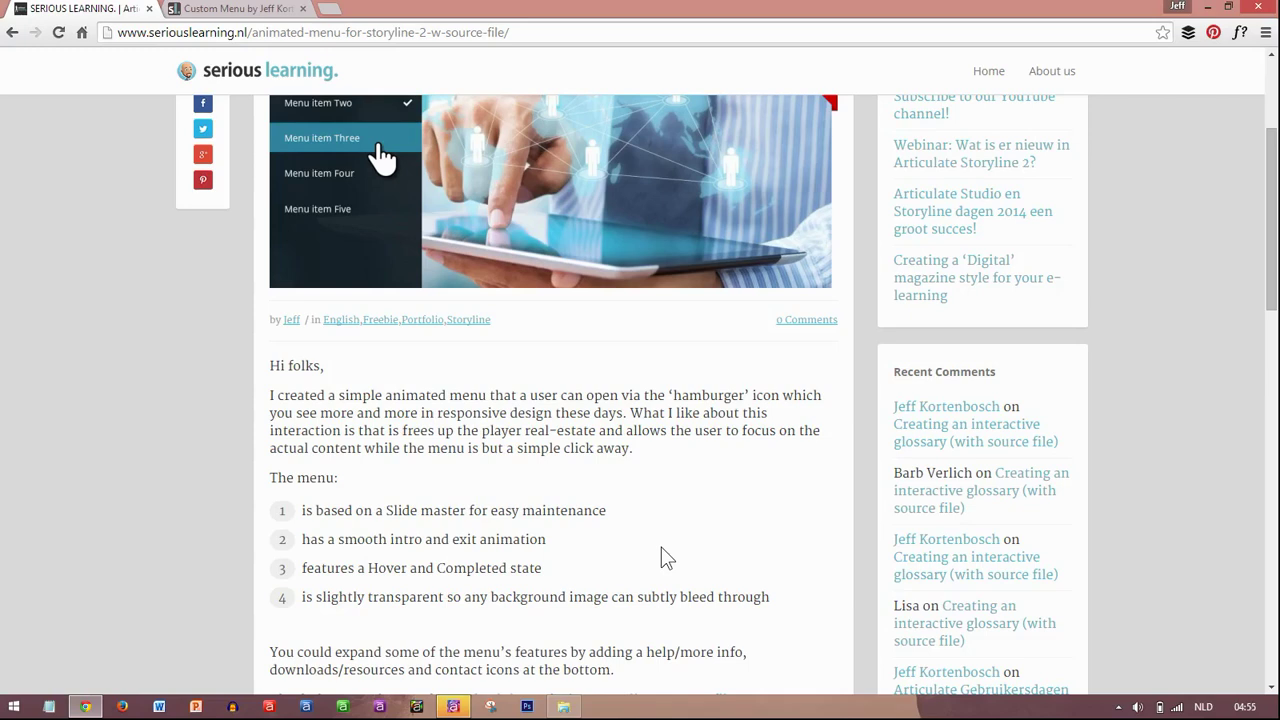
scroll(665, 557, up, 3)
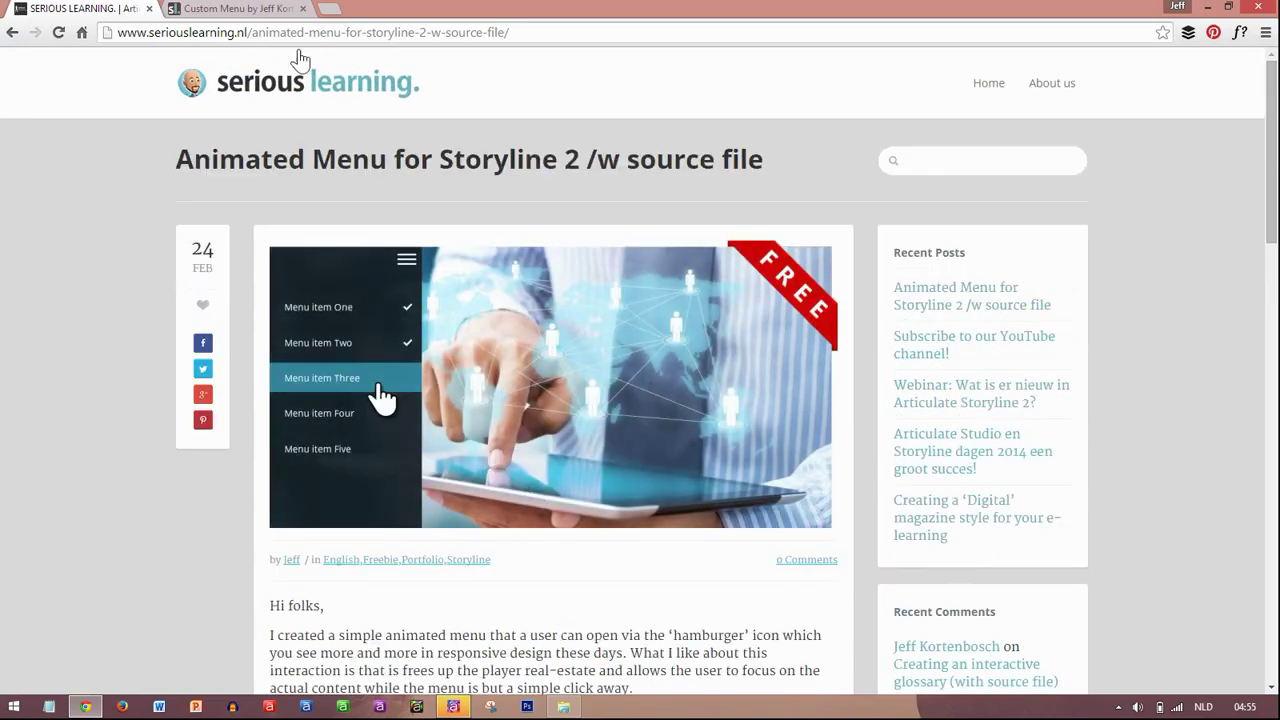
click(258, 12)
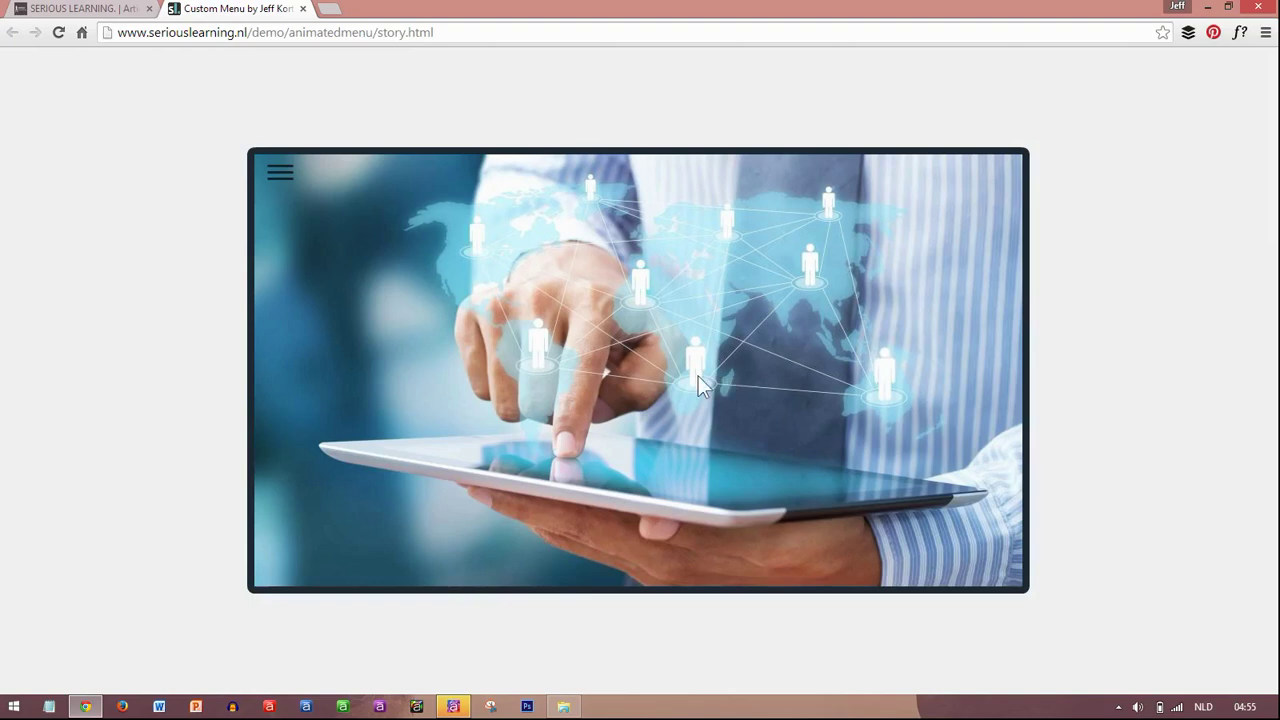
Slide the dark menu open, closed and open again, showing five items with two checked.
click(281, 178)
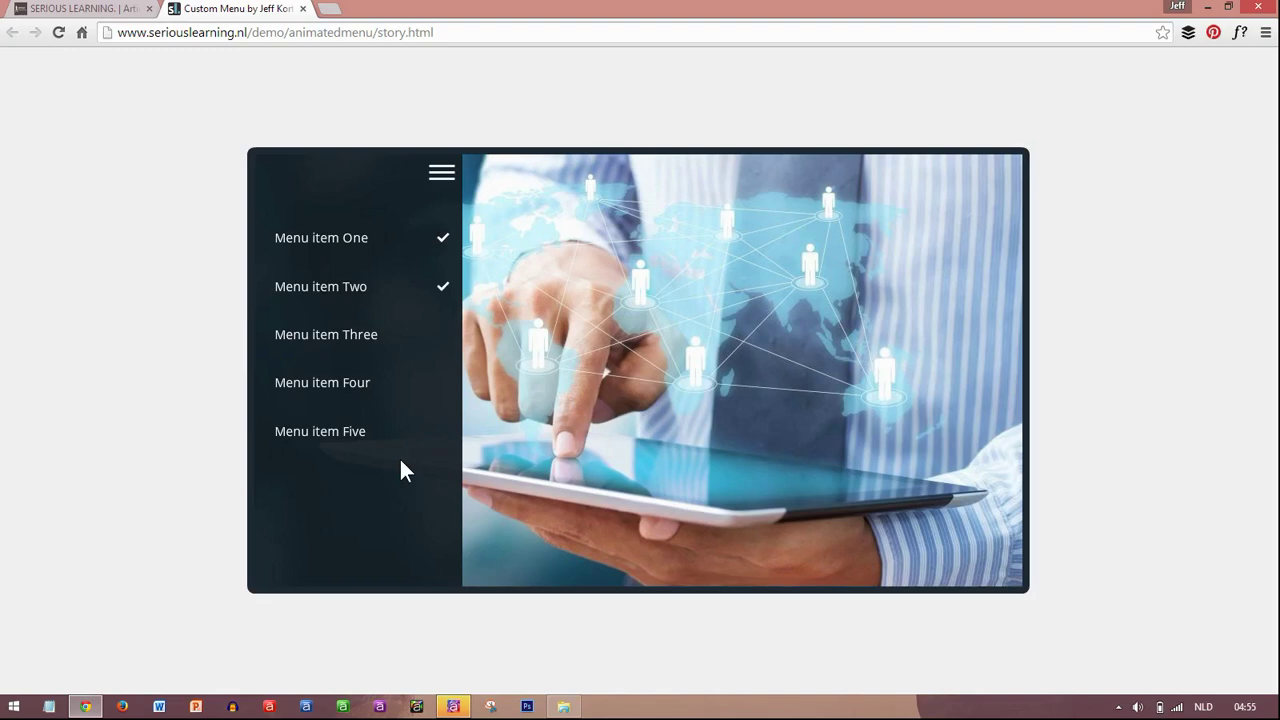
click(444, 177)
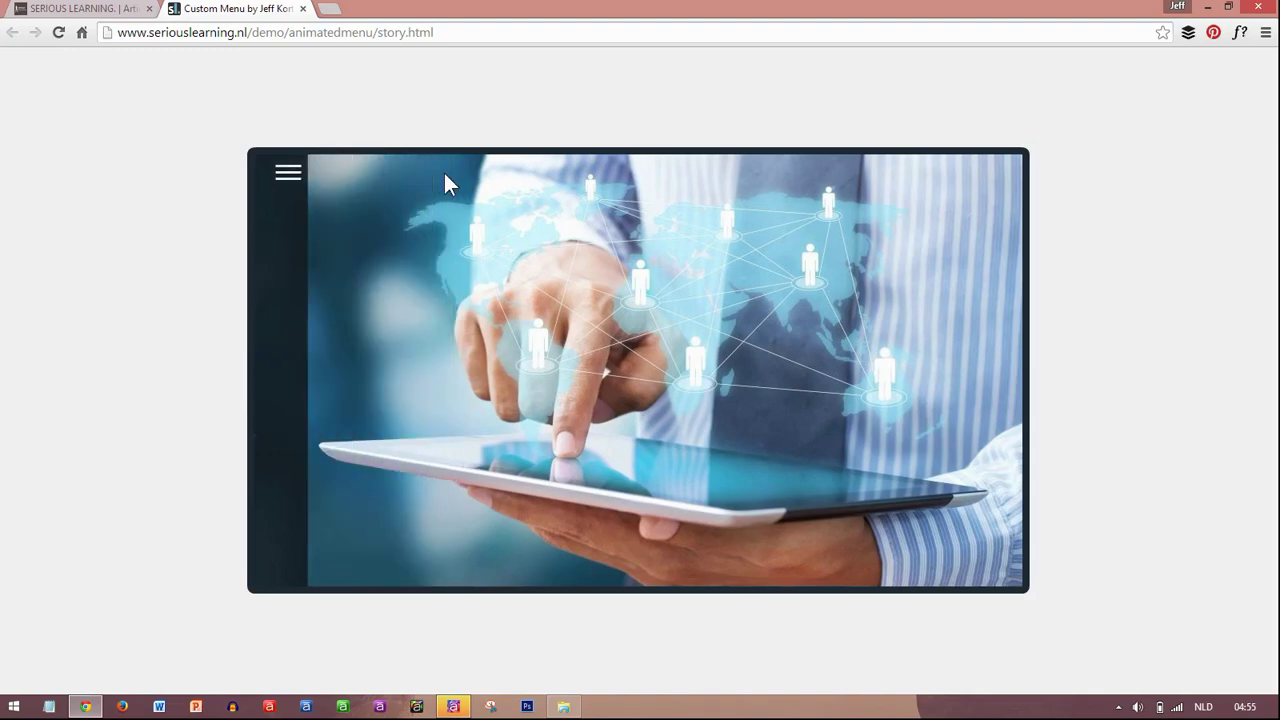
click(285, 176)
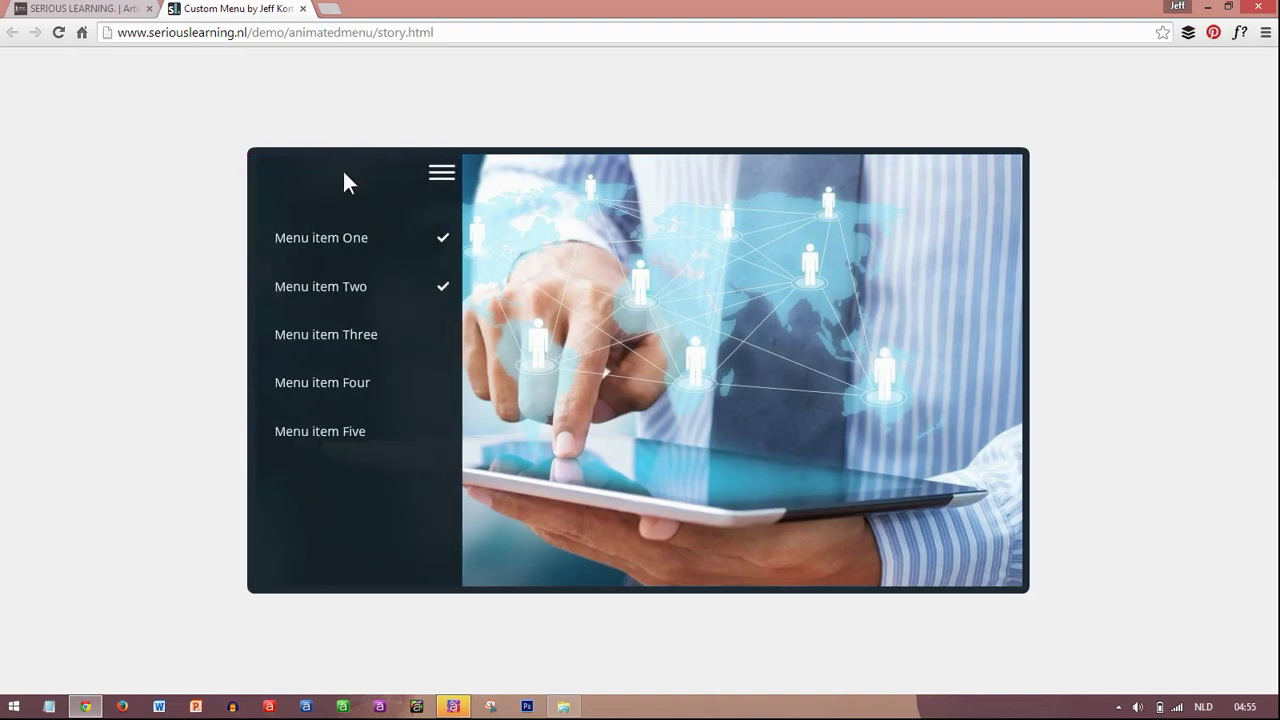
Toggle the demo's side menu closed and open twice more, then bring up the AnimatedmenuSL2 project.
click(441, 177)
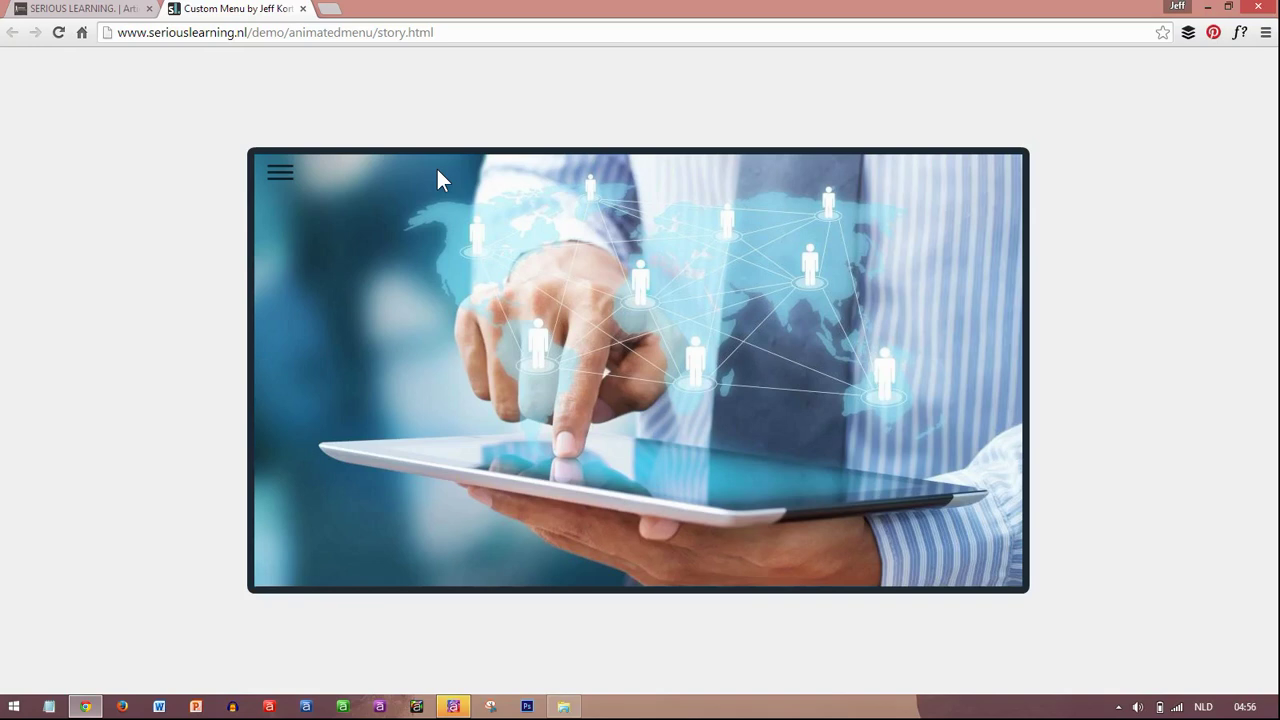
click(284, 176)
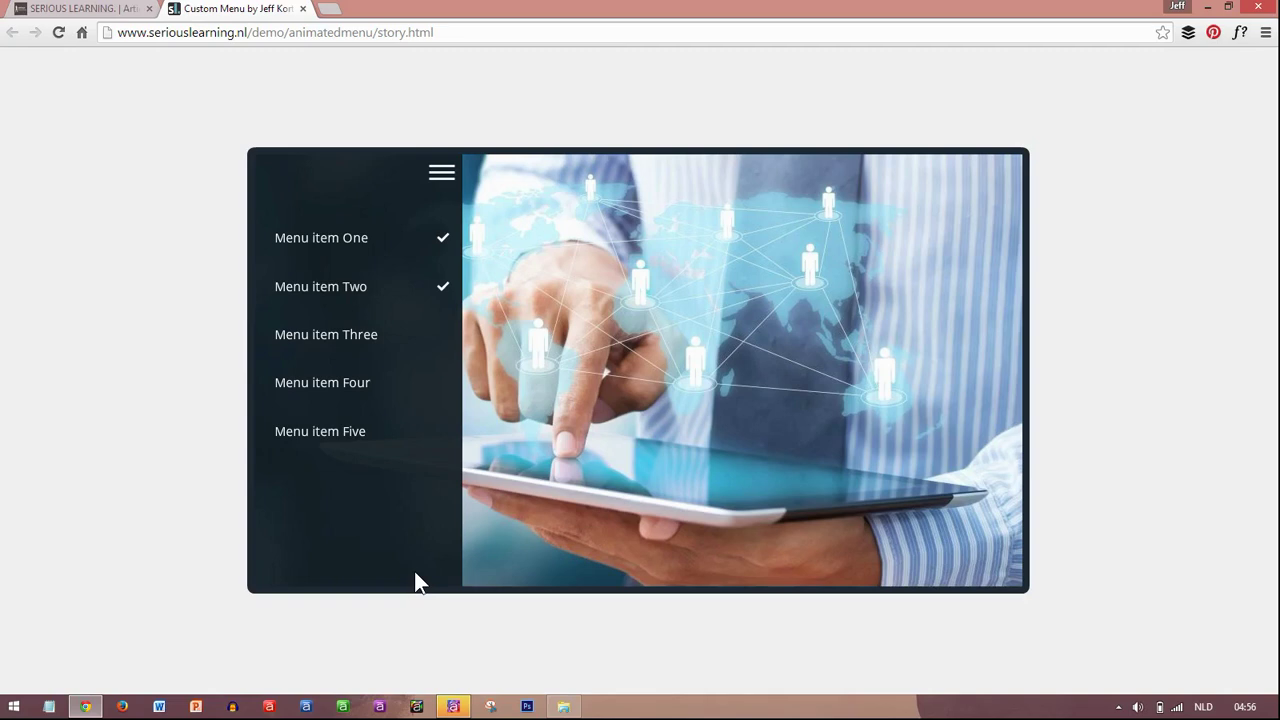
click(440, 175)
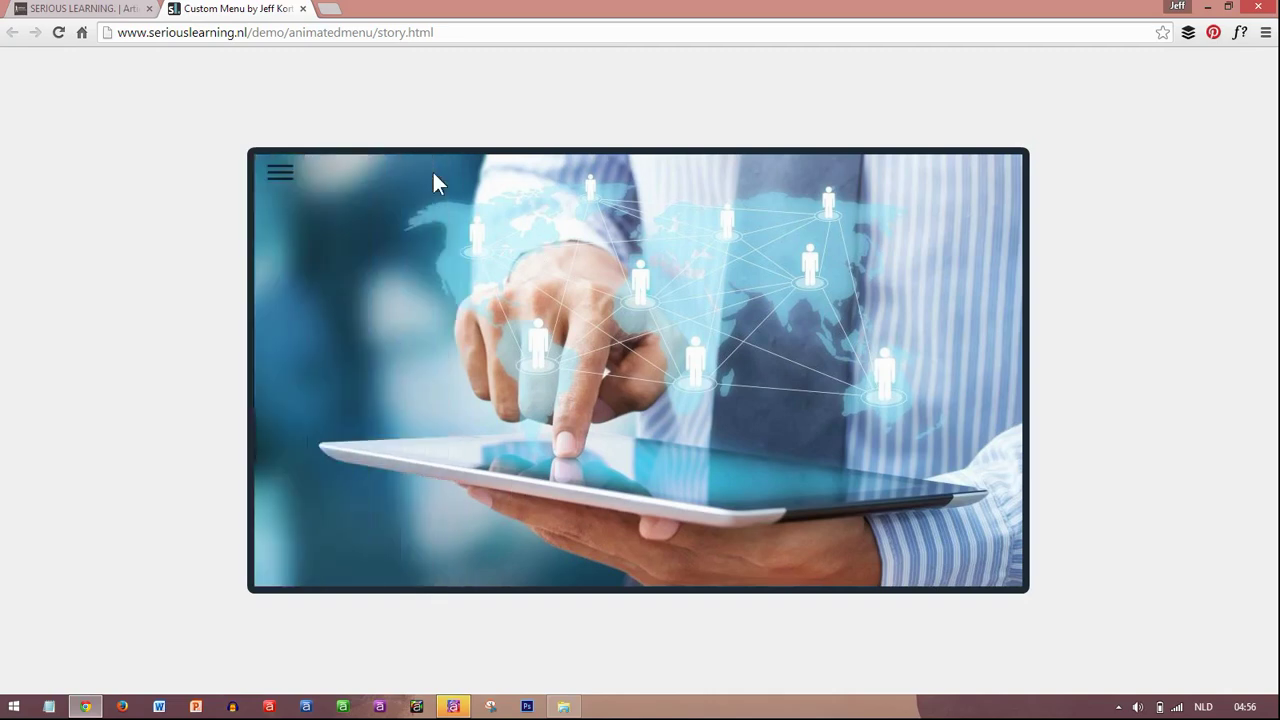
click(284, 174)
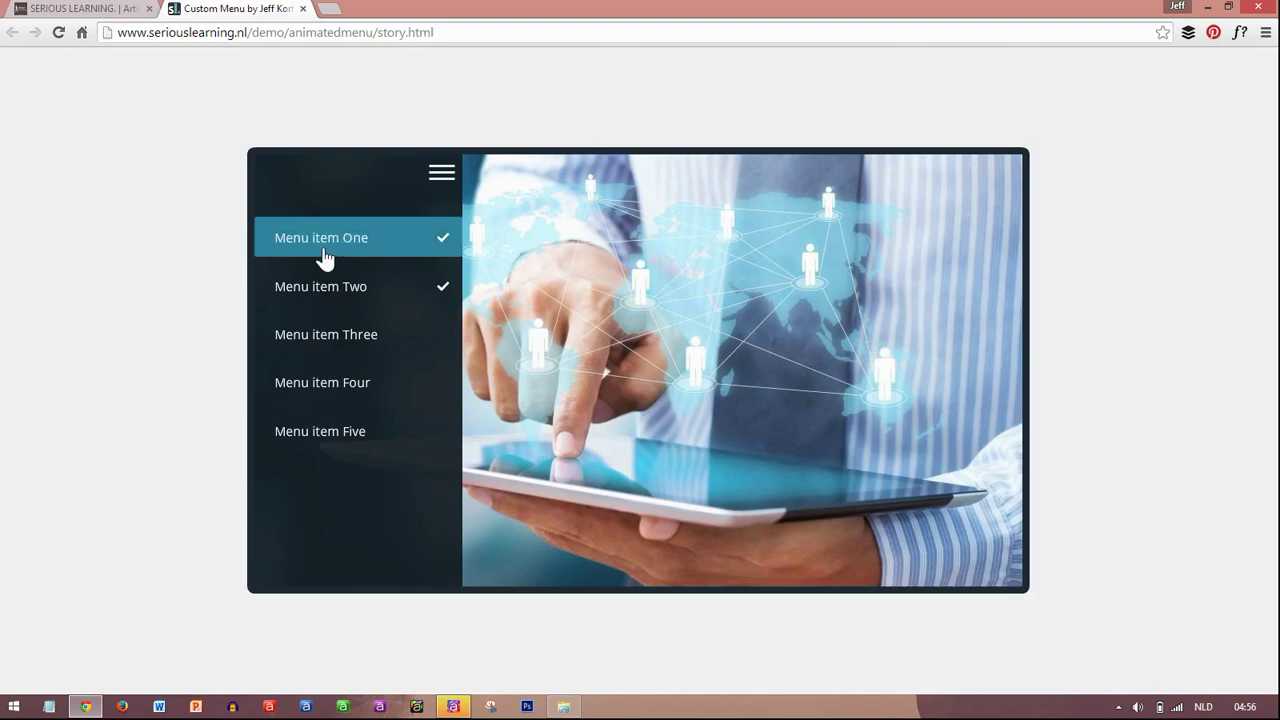
click(453, 706)
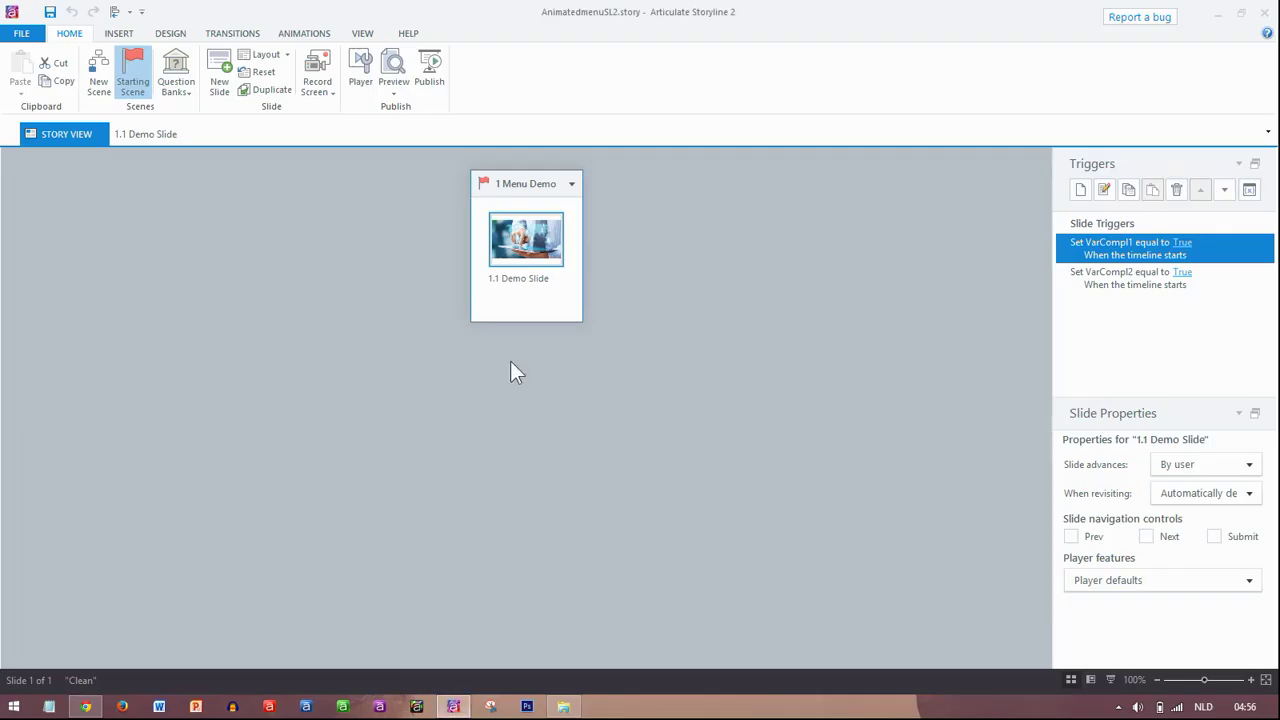
Open the 1.1 Demo Slide for editing with its 4-second timeline expanded below.
double_click(601, 274)
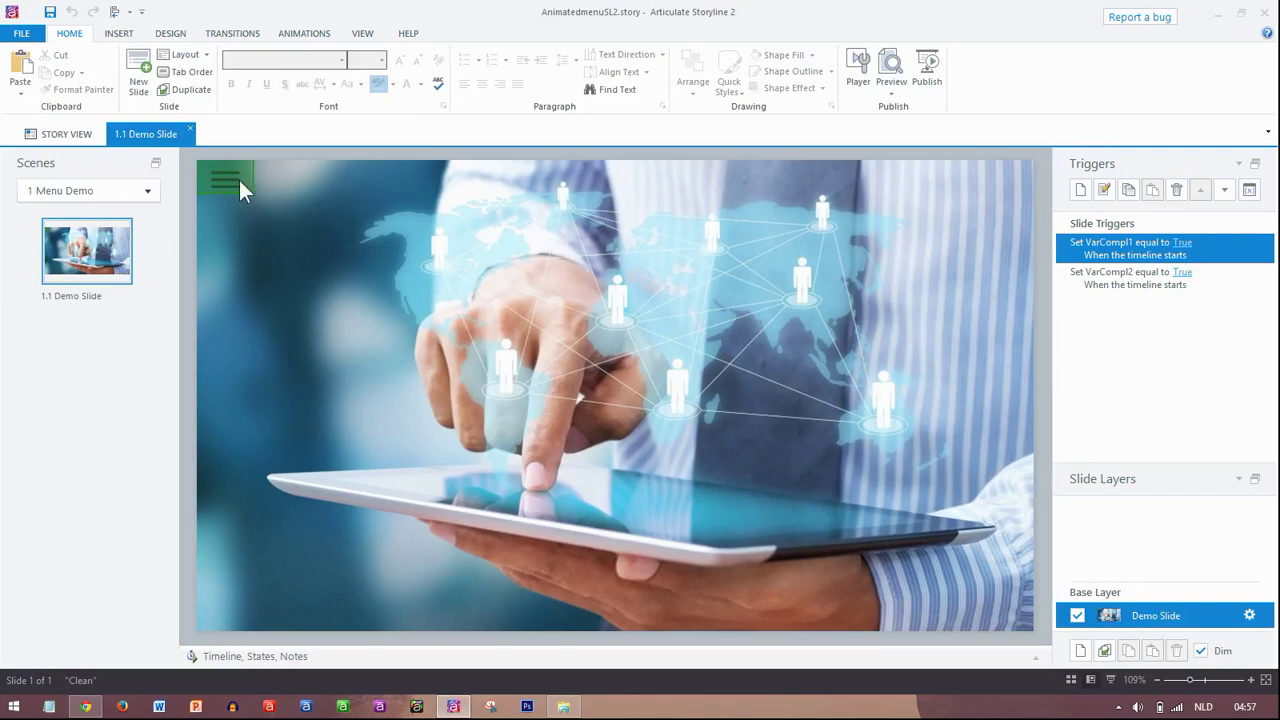
click(1036, 658)
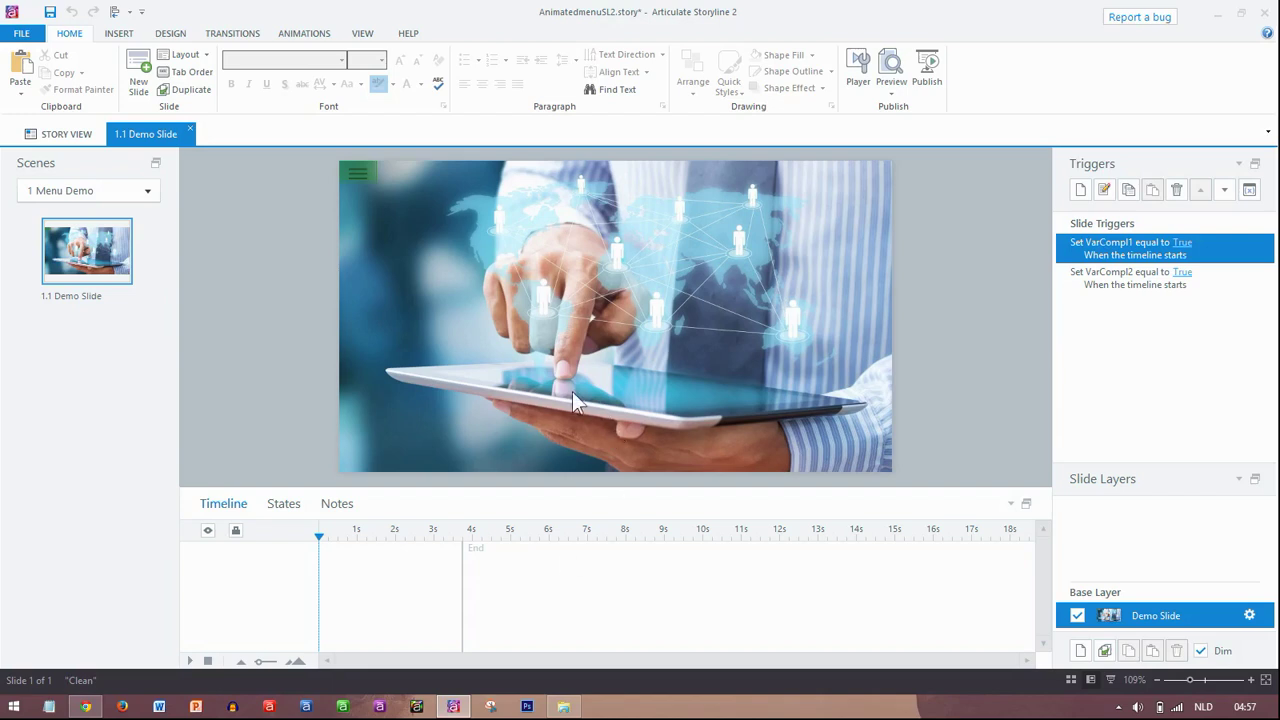
right_click(541, 337)
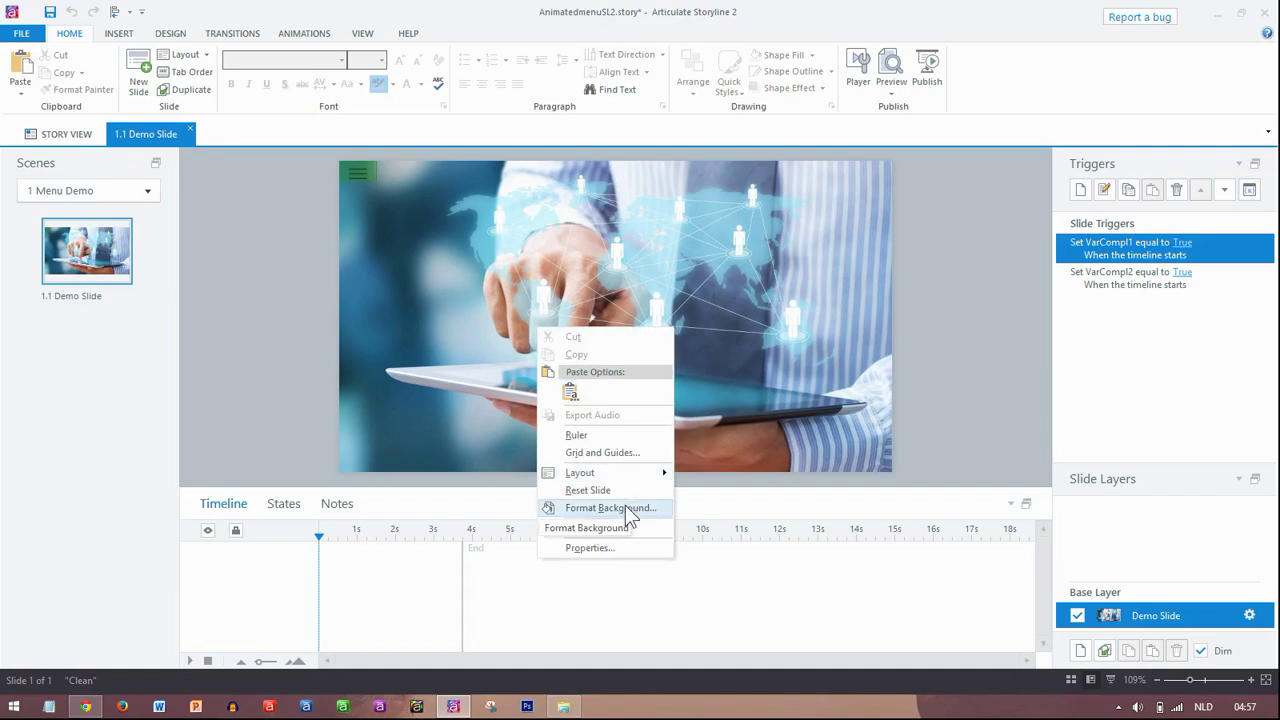
click(327, 367)
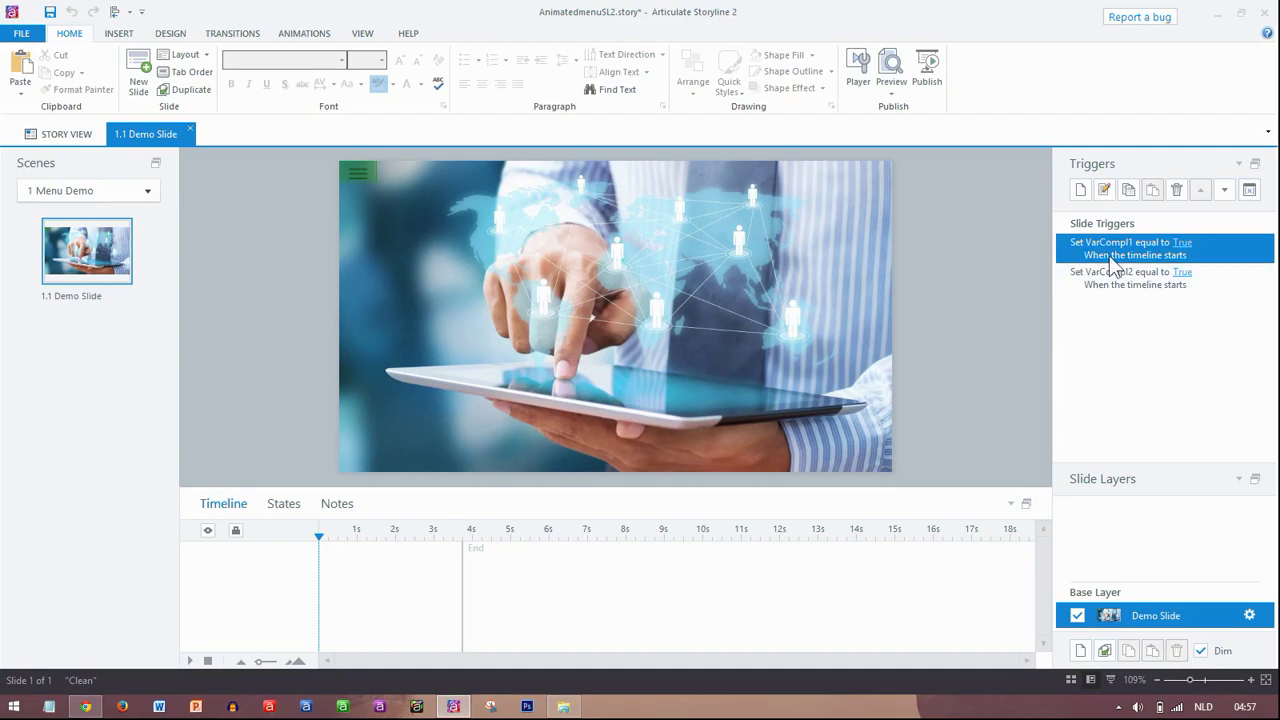
click(1252, 192)
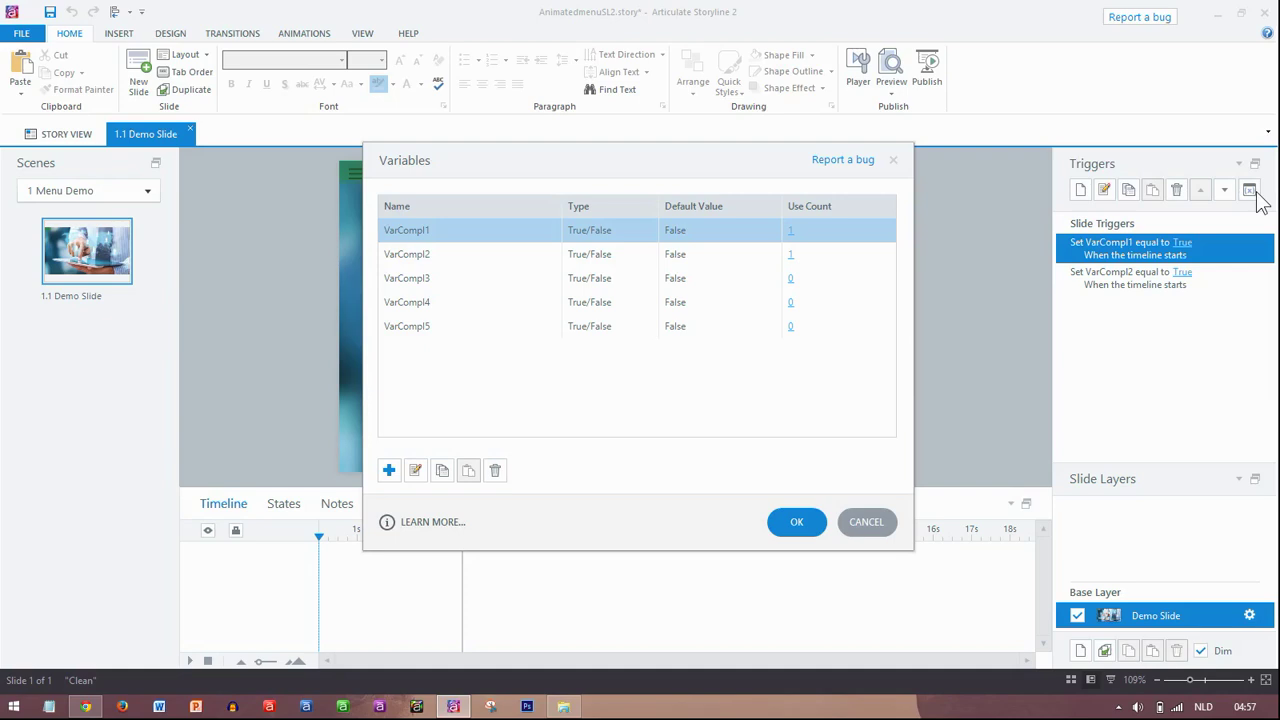
click(880, 532)
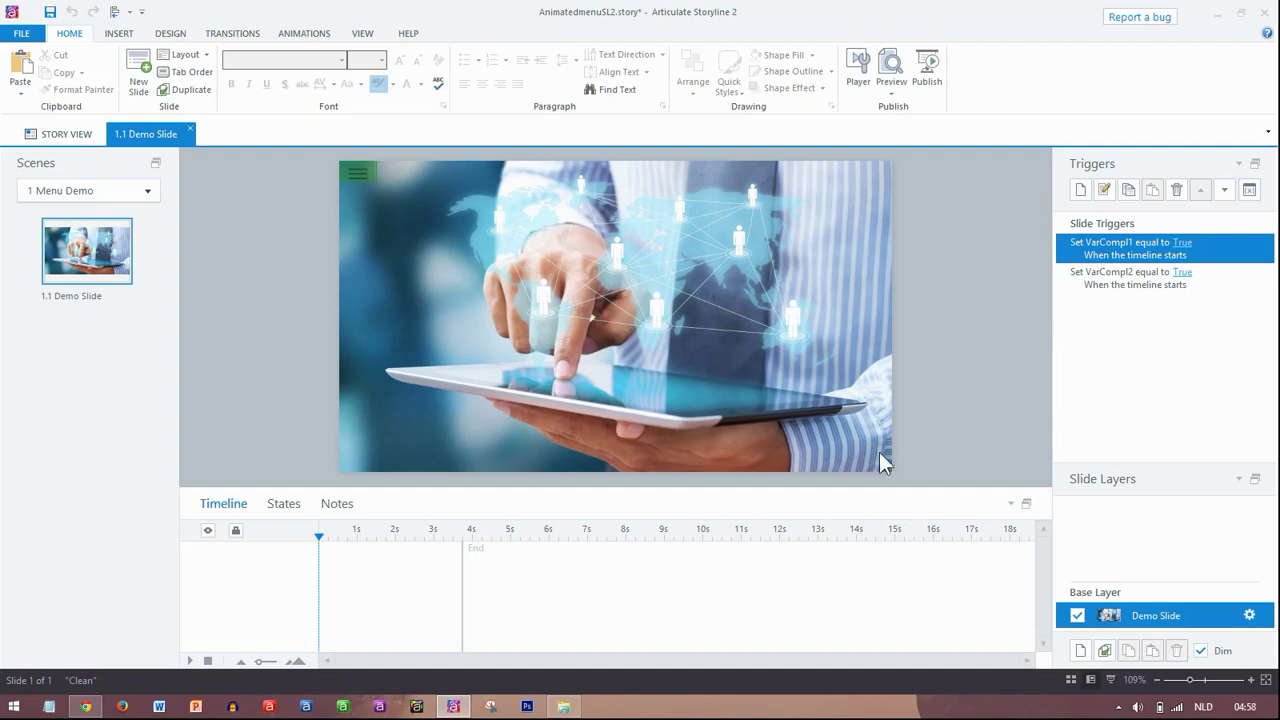
Switch to Slide Master view and select the Background Image layout.
click(368, 37)
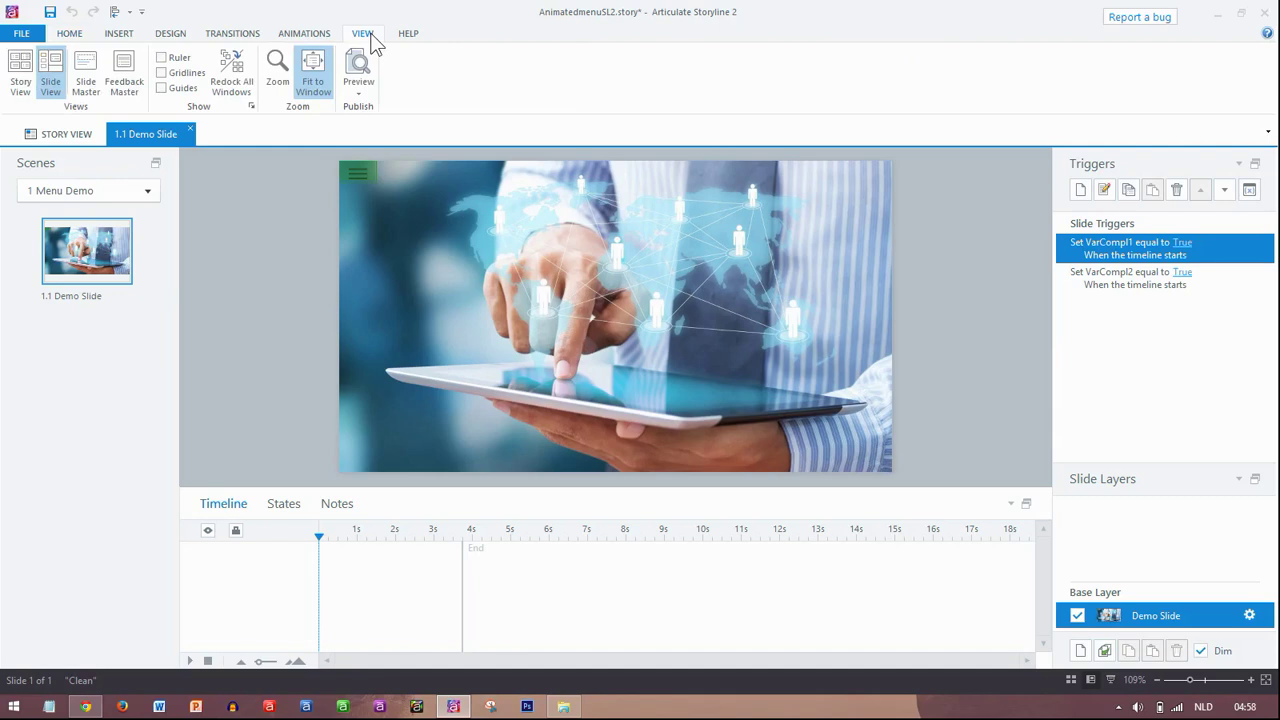
click(88, 84)
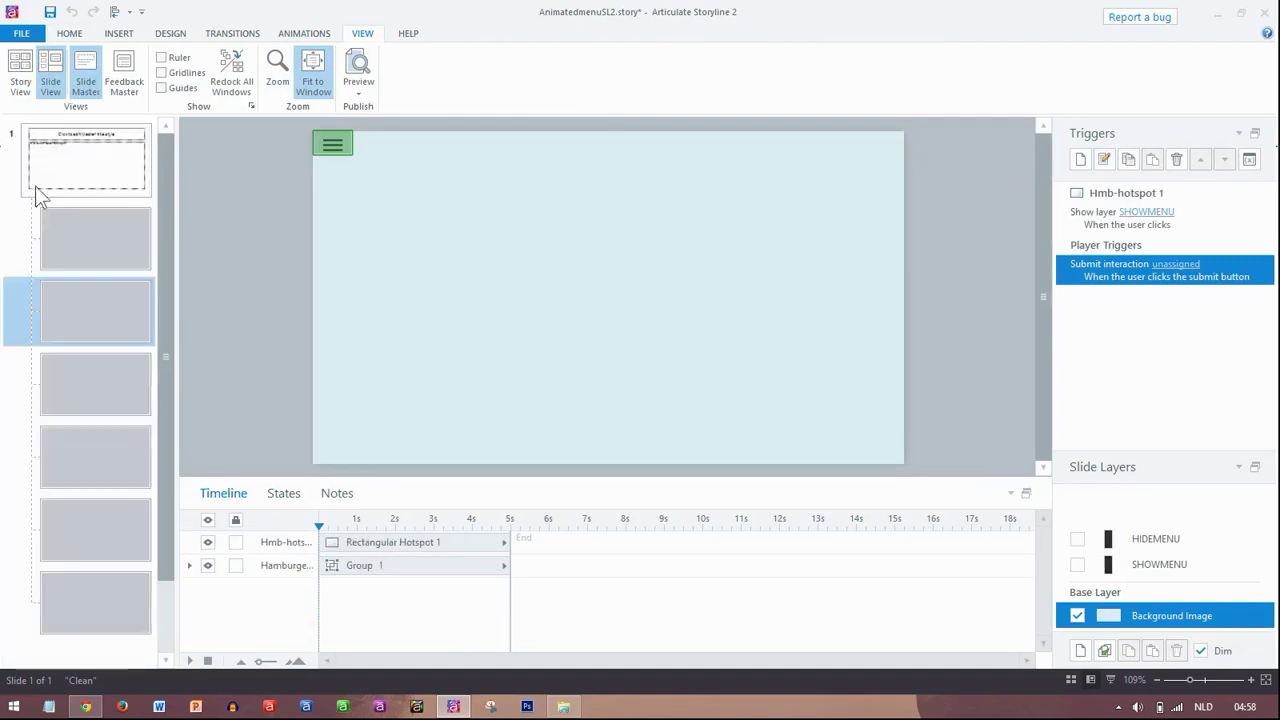
click(112, 251)
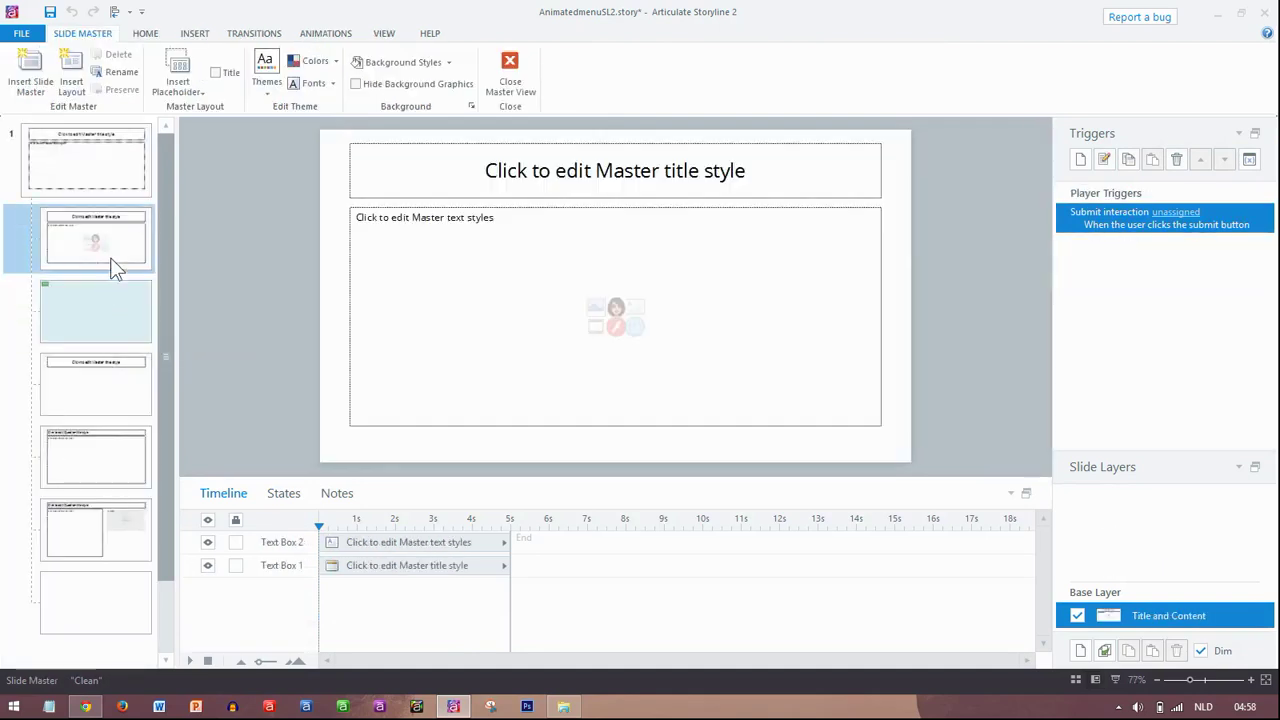
click(94, 321)
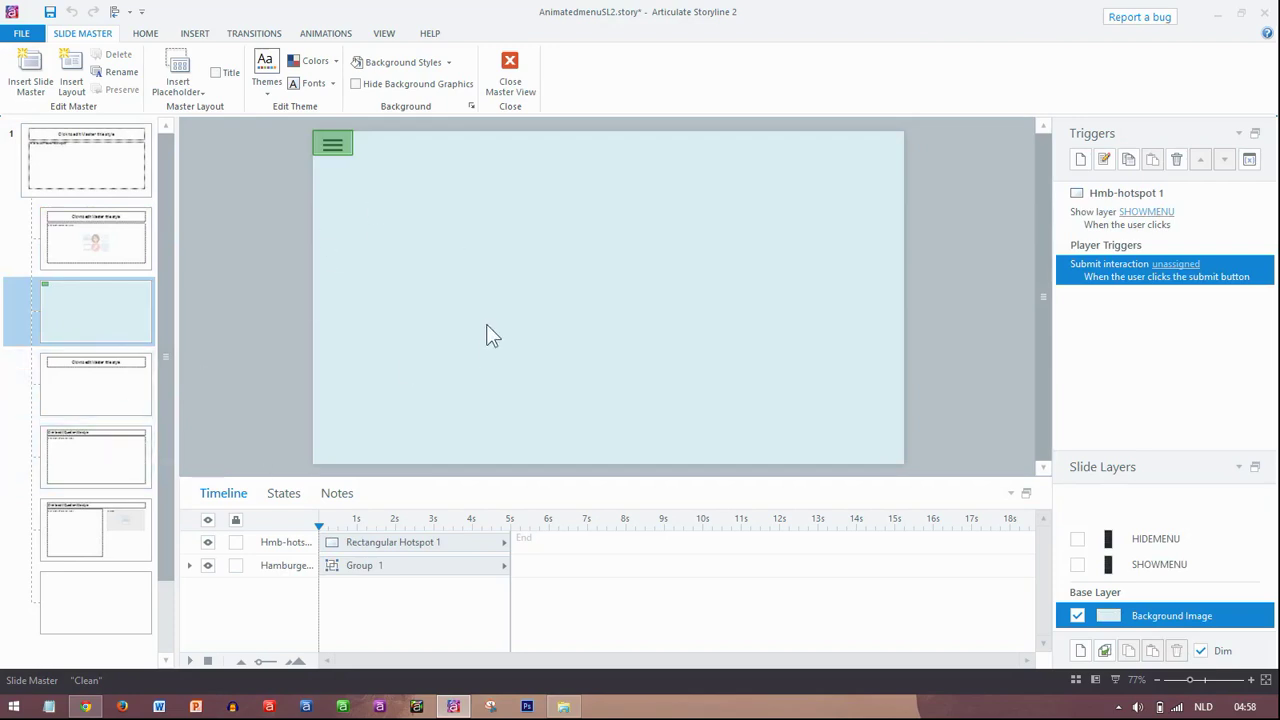
Hide the Hmb-hotspot to reveal the hamburger icon and expand its group to show Line 1–3.
click(209, 545)
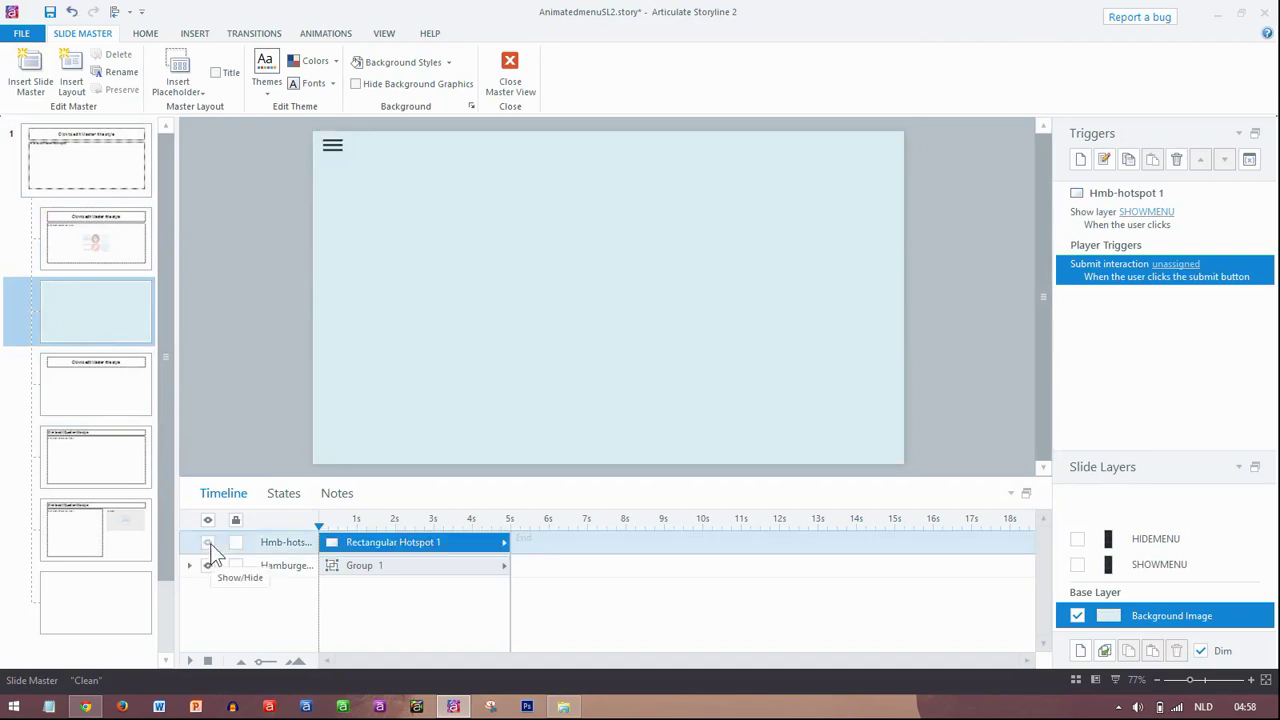
click(209, 545)
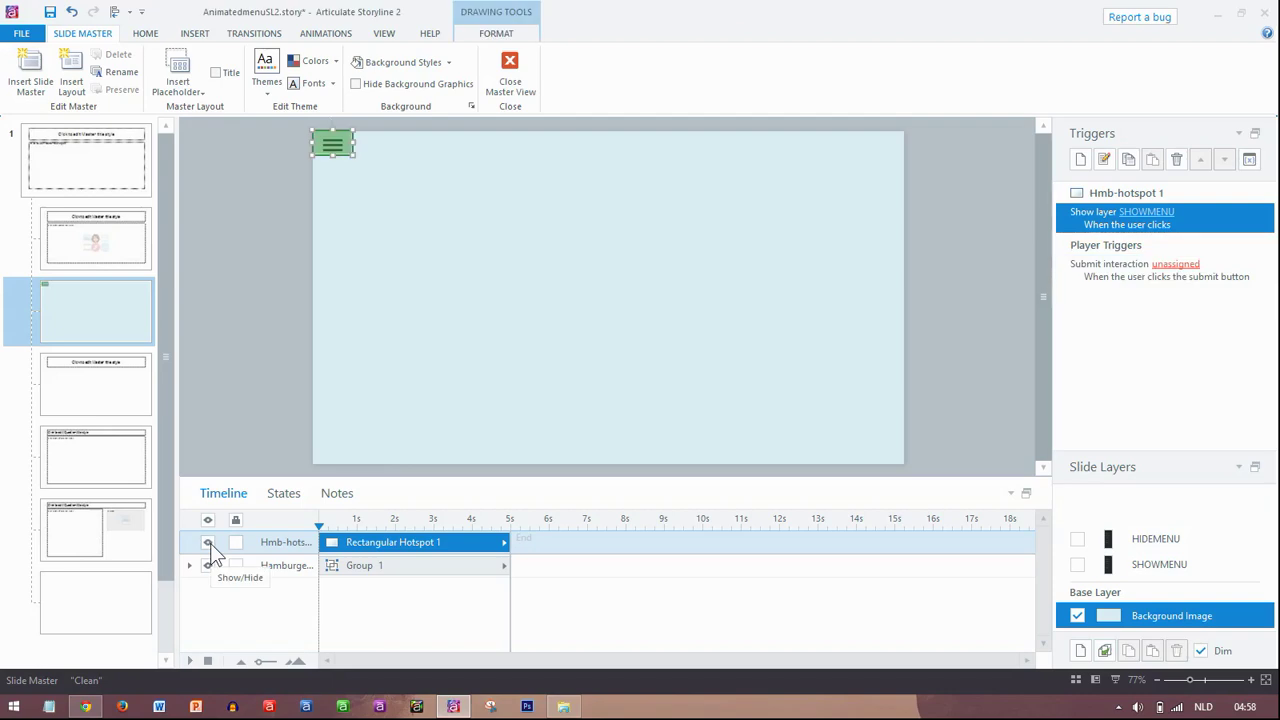
click(209, 545)
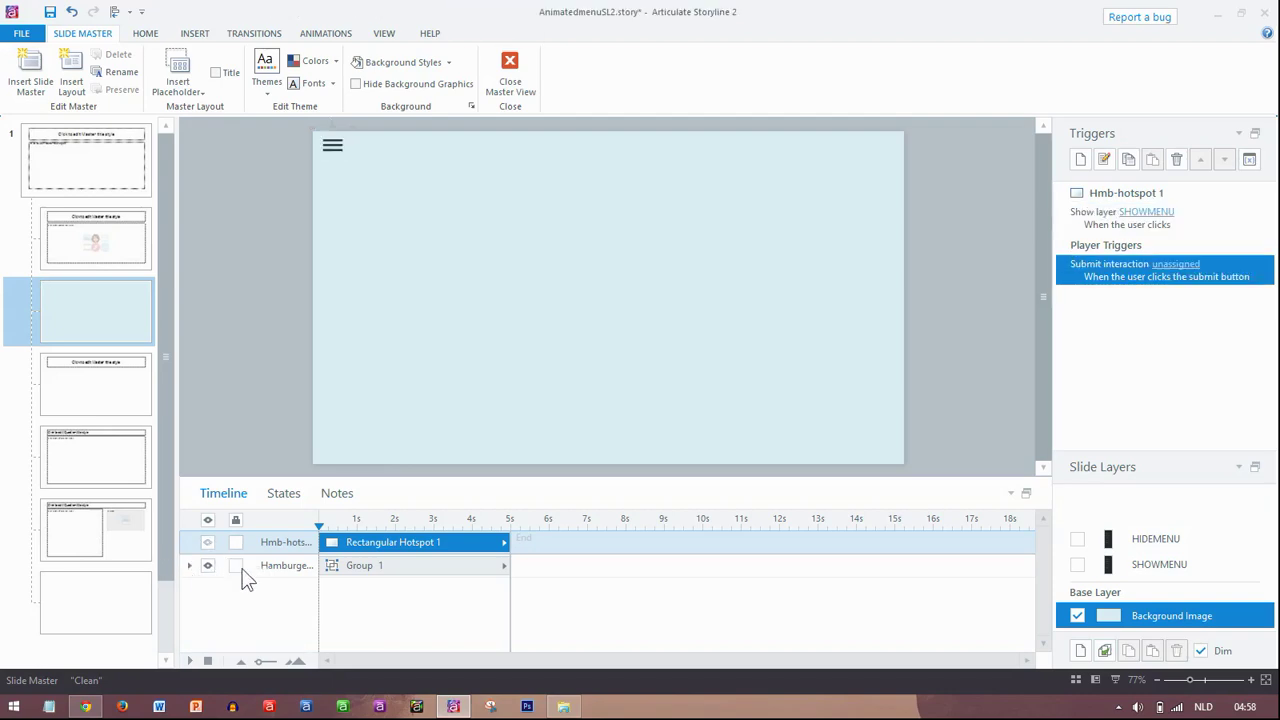
click(191, 566)
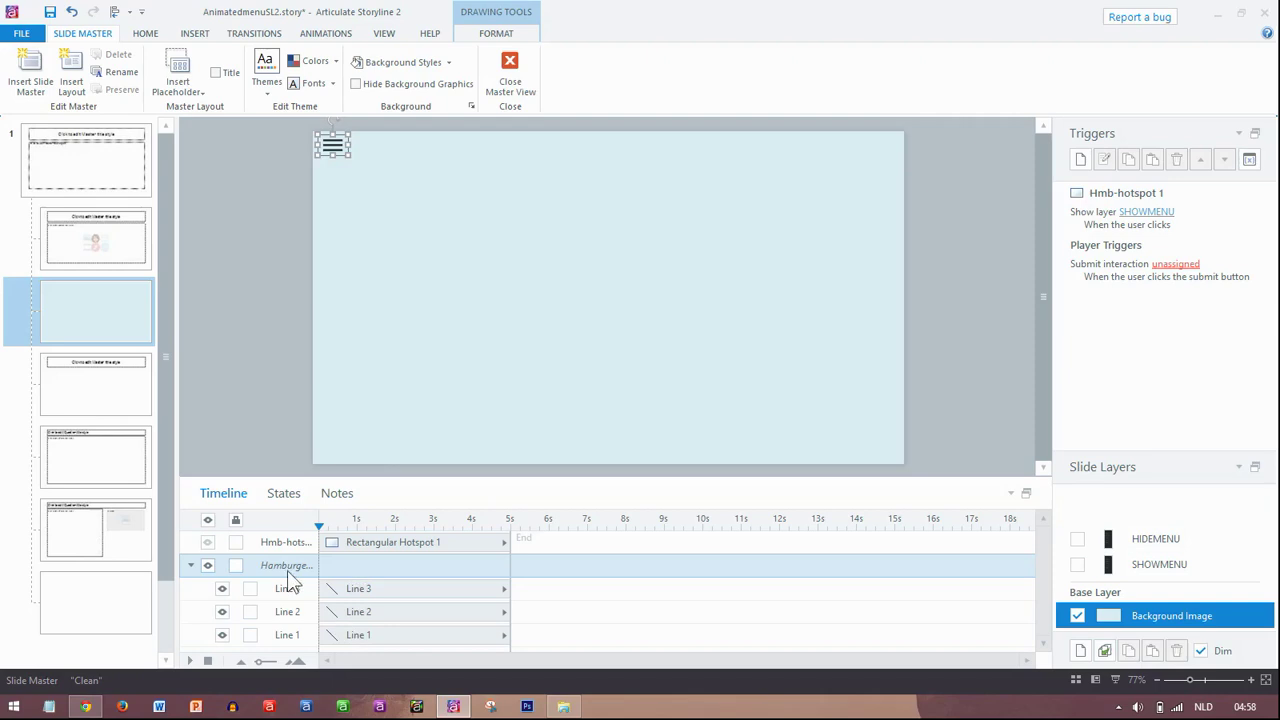
Check the lines' Shape Outline without changing it, collapse the Hamburger group, and show the hotspot again.
click(495, 35)
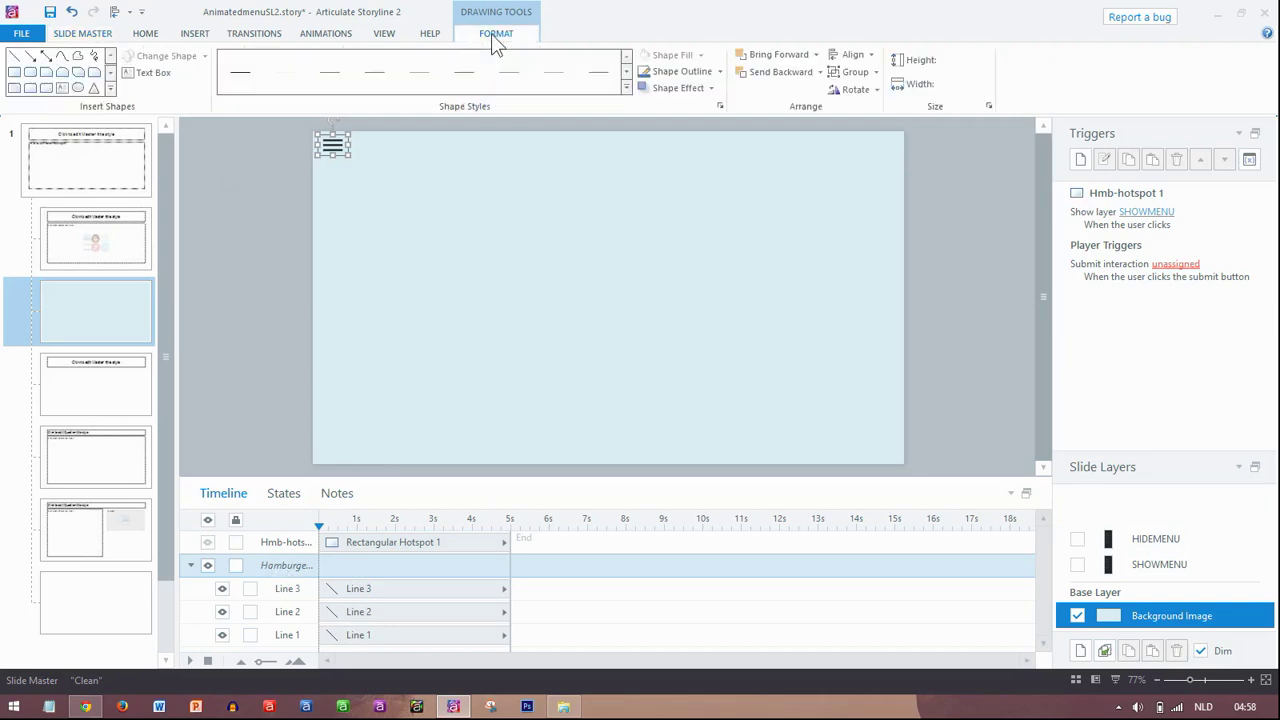
click(721, 73)
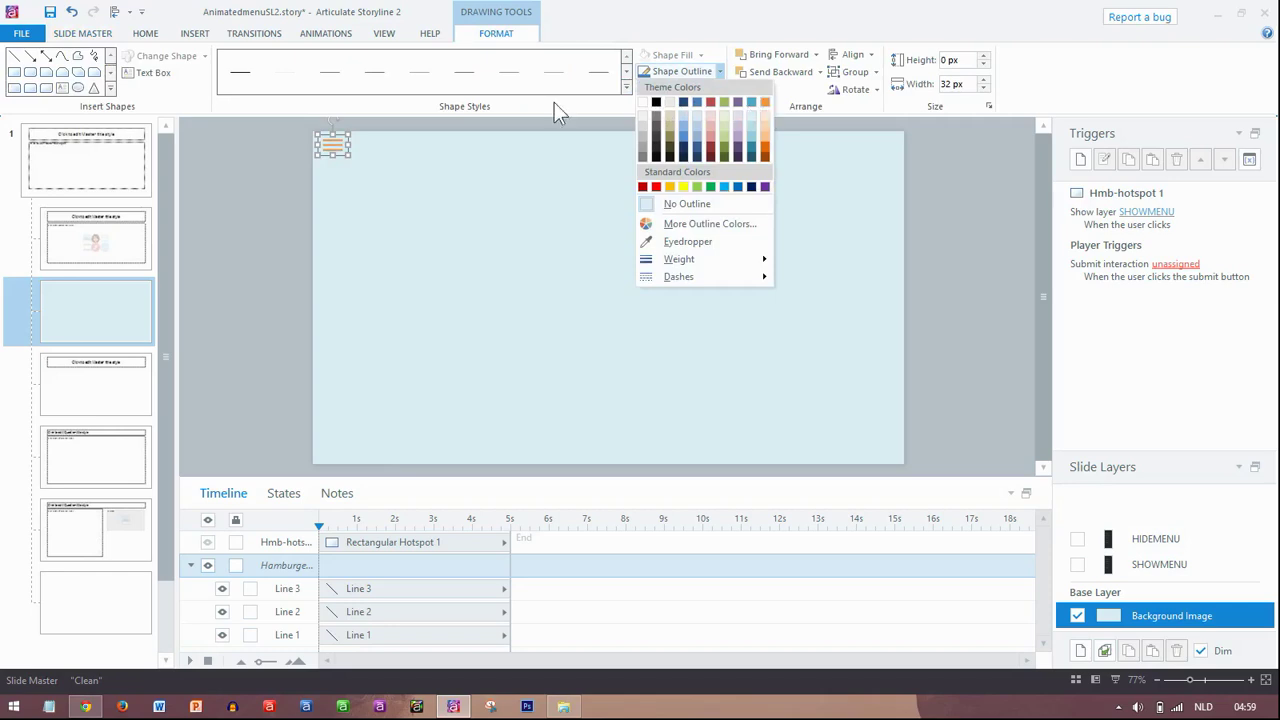
click(191, 566)
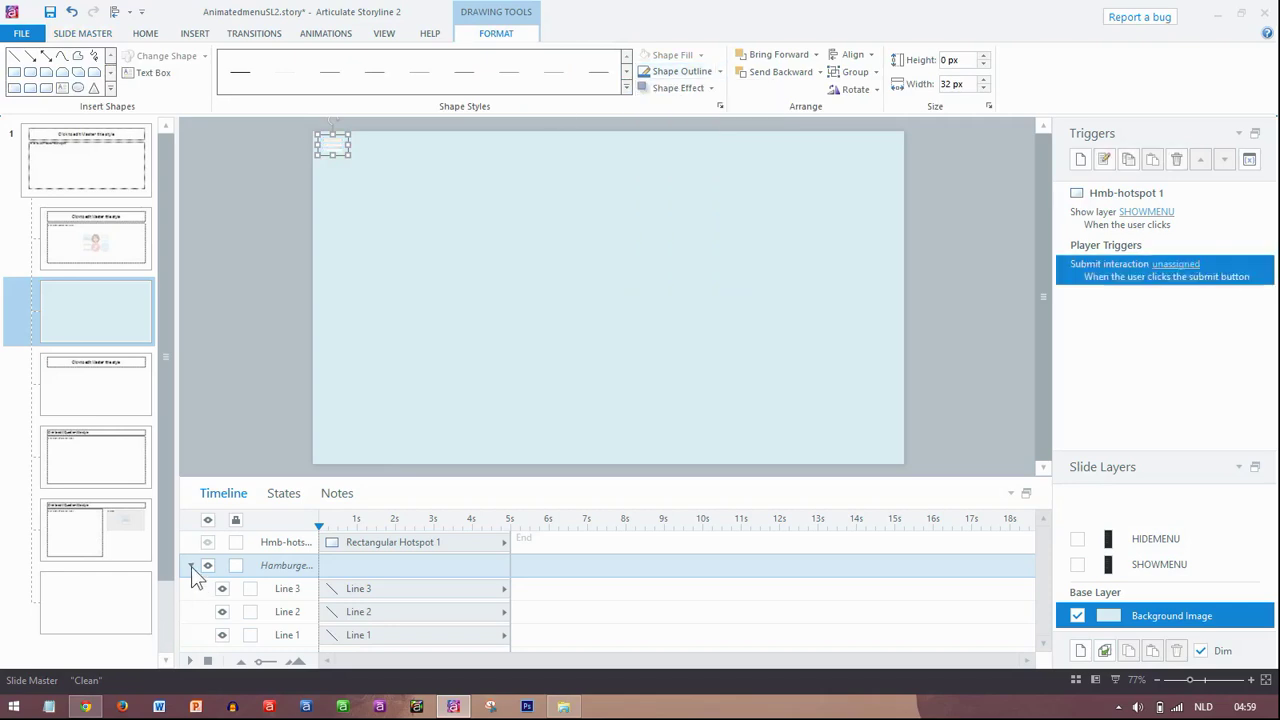
click(191, 566)
click(207, 543)
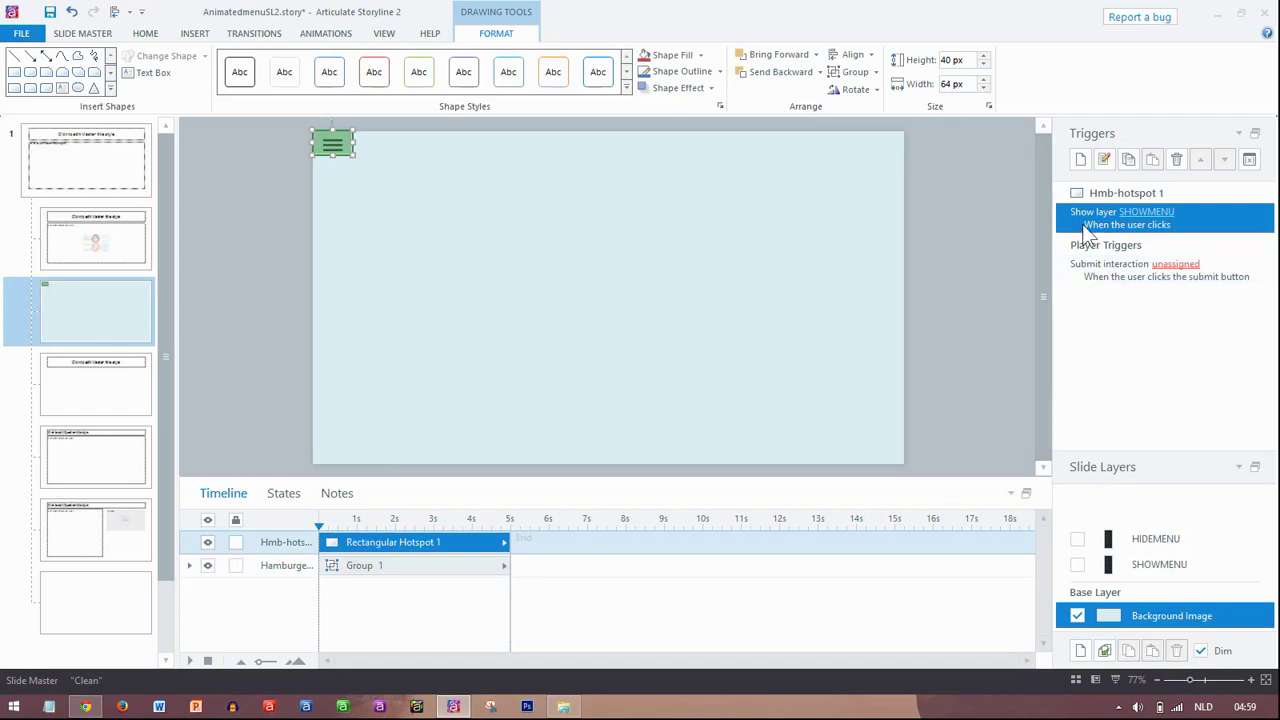
Open the SHOWMENU layer, inspect the dark menu rectangle, and select Menu item One.
click(1168, 570)
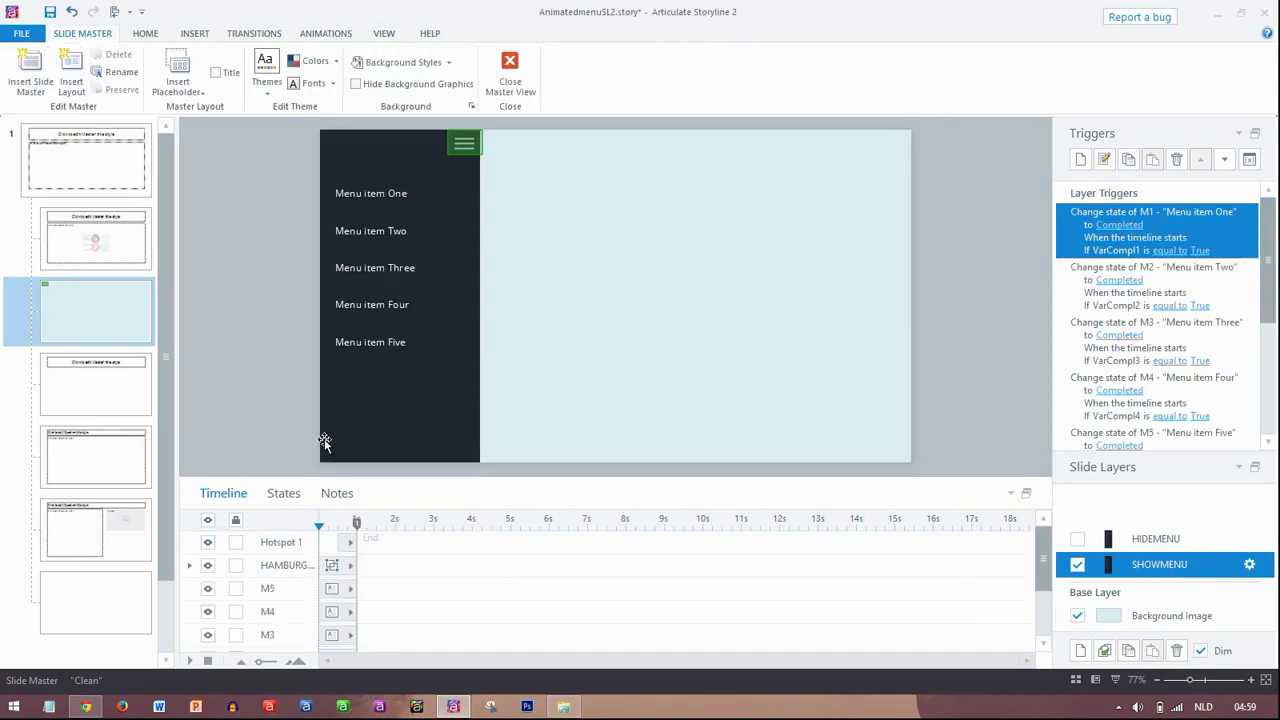
double_click(377, 411)
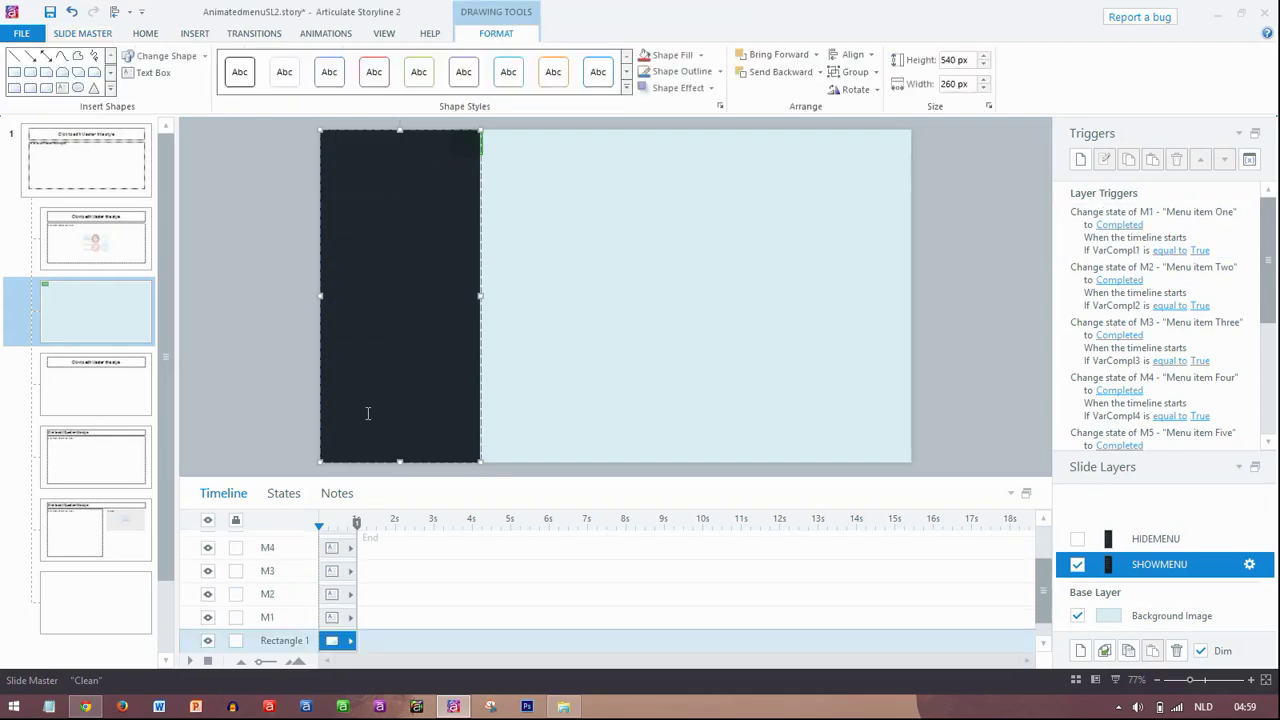
click(282, 405)
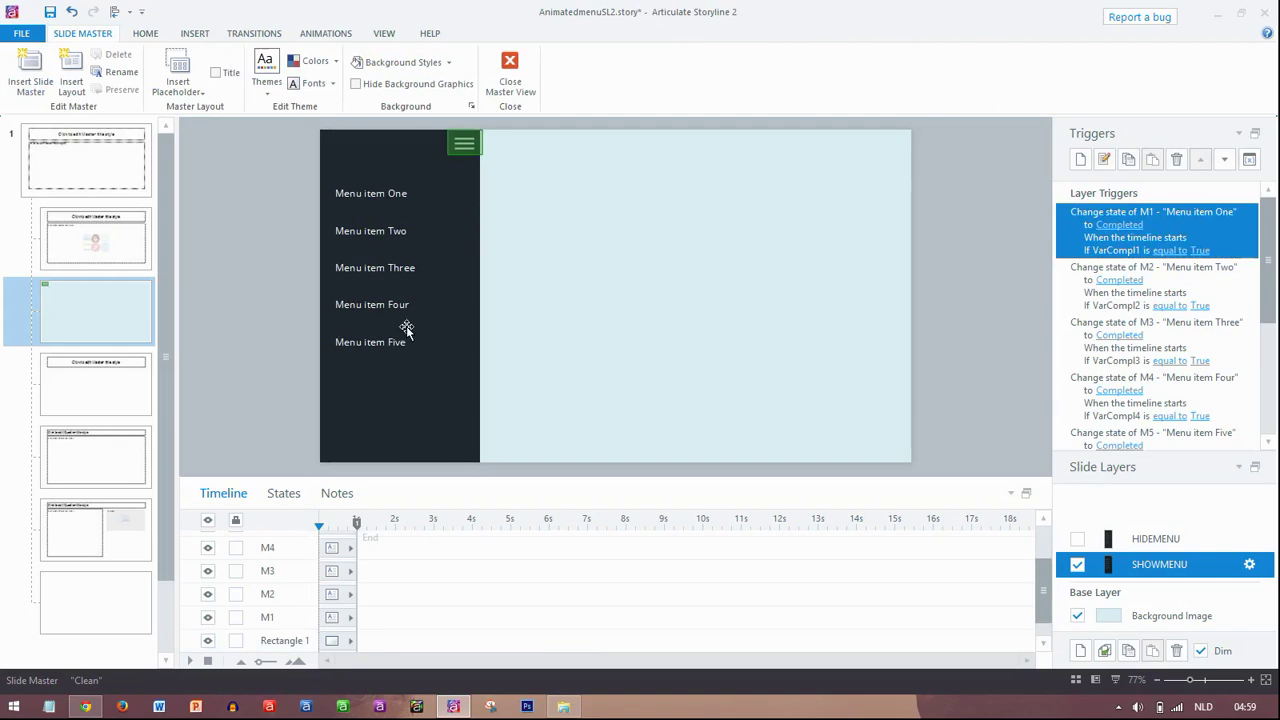
click(390, 196)
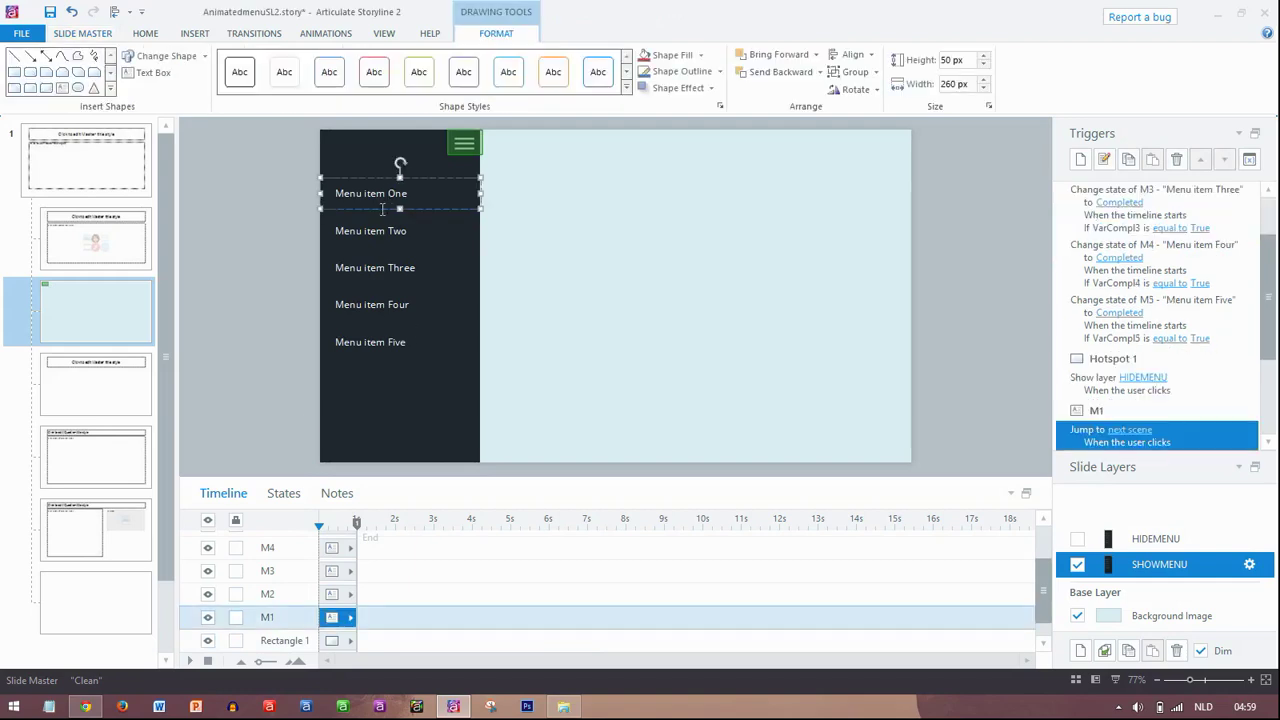
View Menu item One's states, previewing Hover and the check-marked Completed state.
click(293, 502)
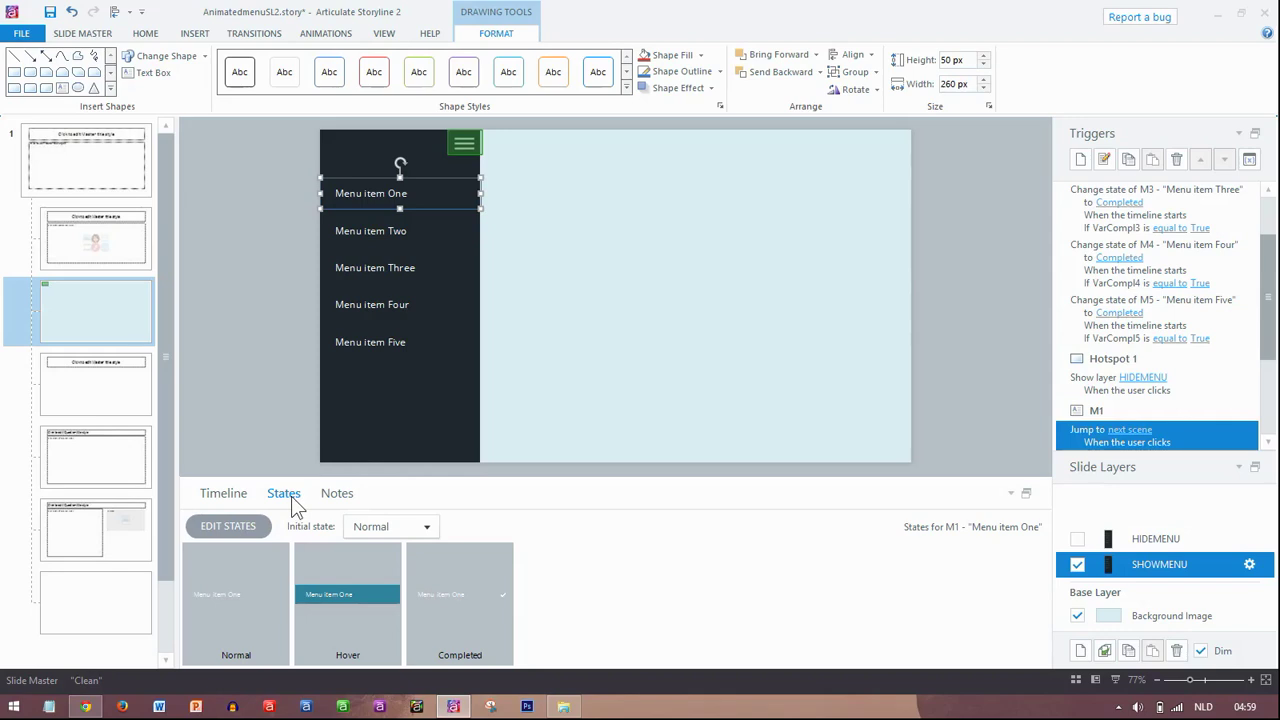
click(341, 605)
click(701, 56)
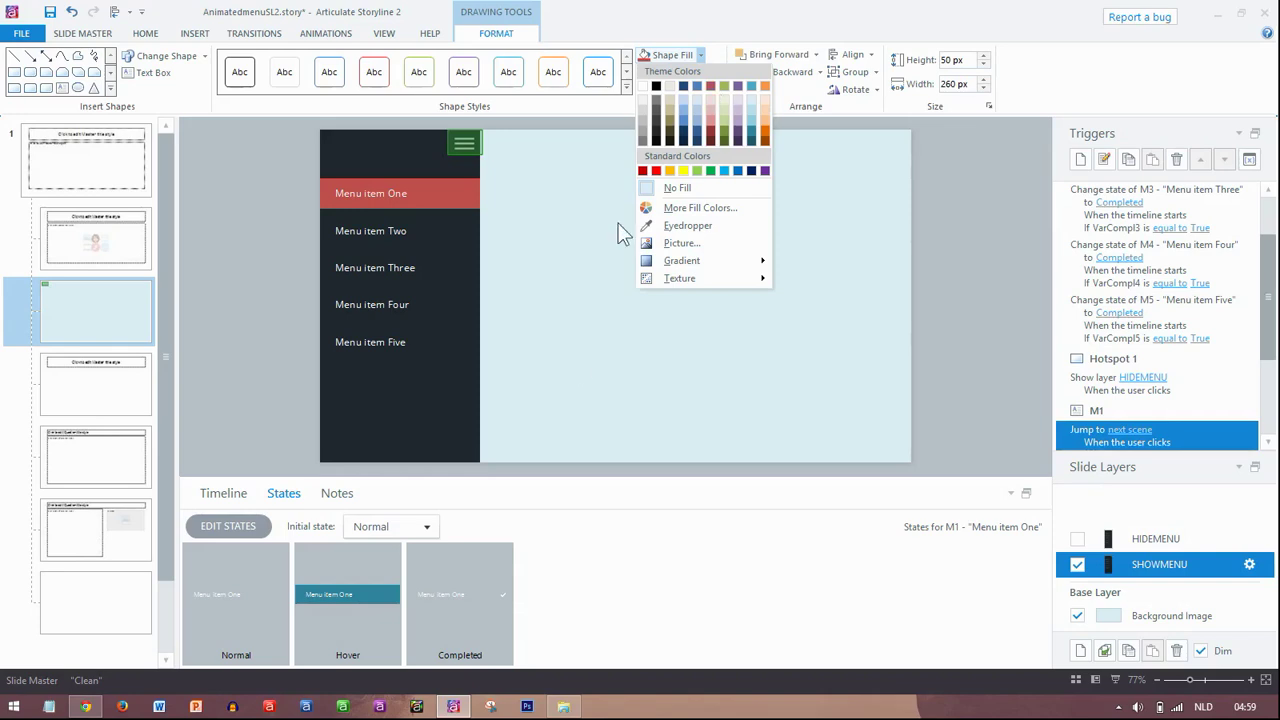
click(472, 560)
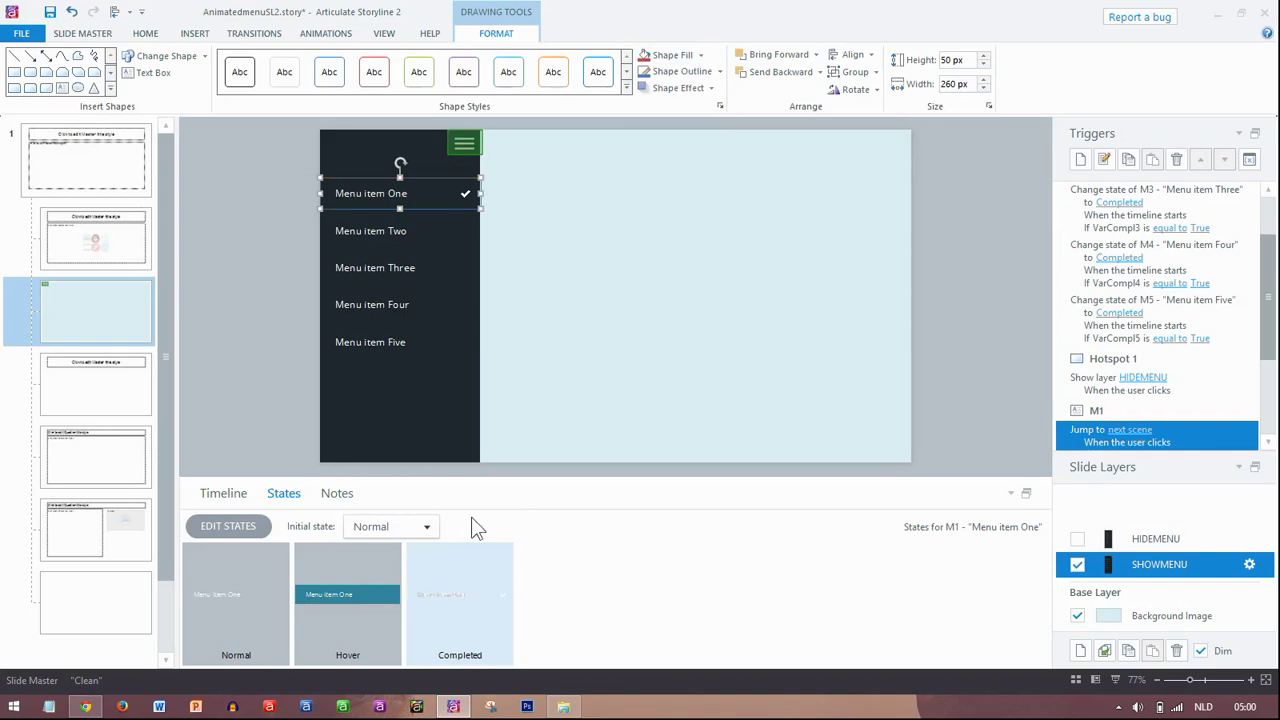
click(457, 576)
Return to the Timeline panel and select the HIDEMENU layer with its hide-on-end trigger.
click(264, 426)
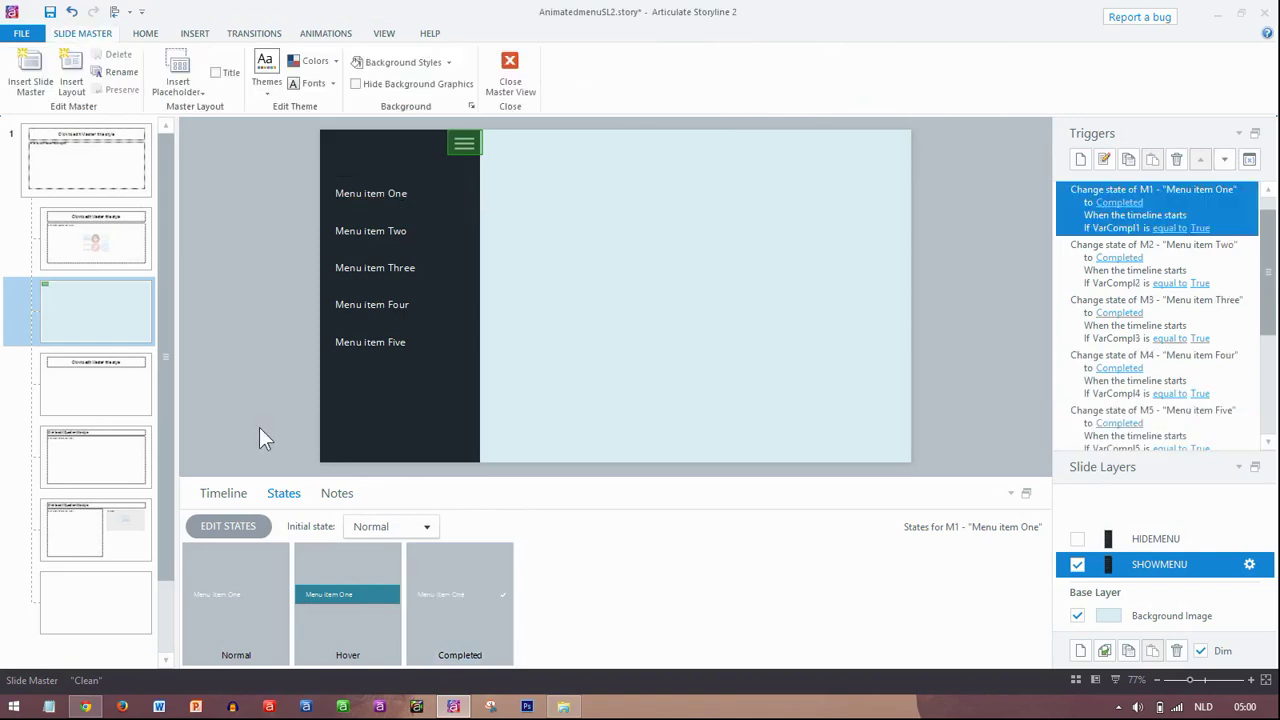
click(225, 494)
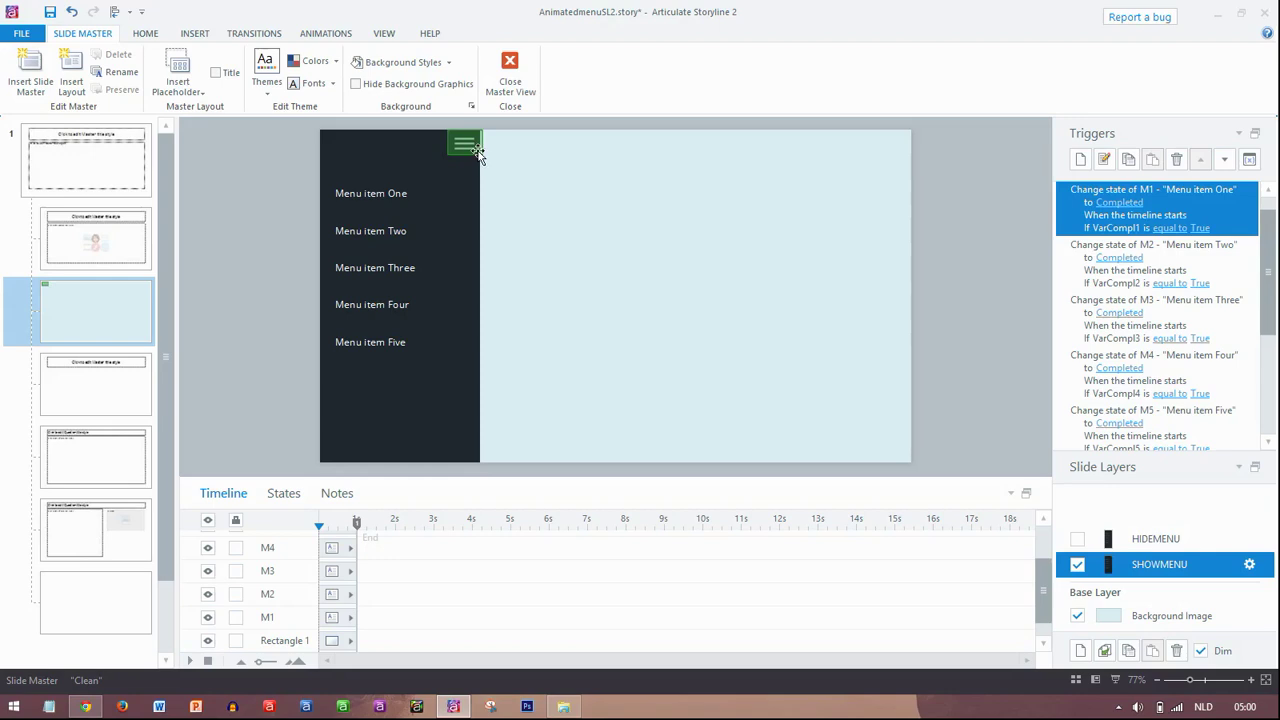
drag(1043, 590, 1040, 543)
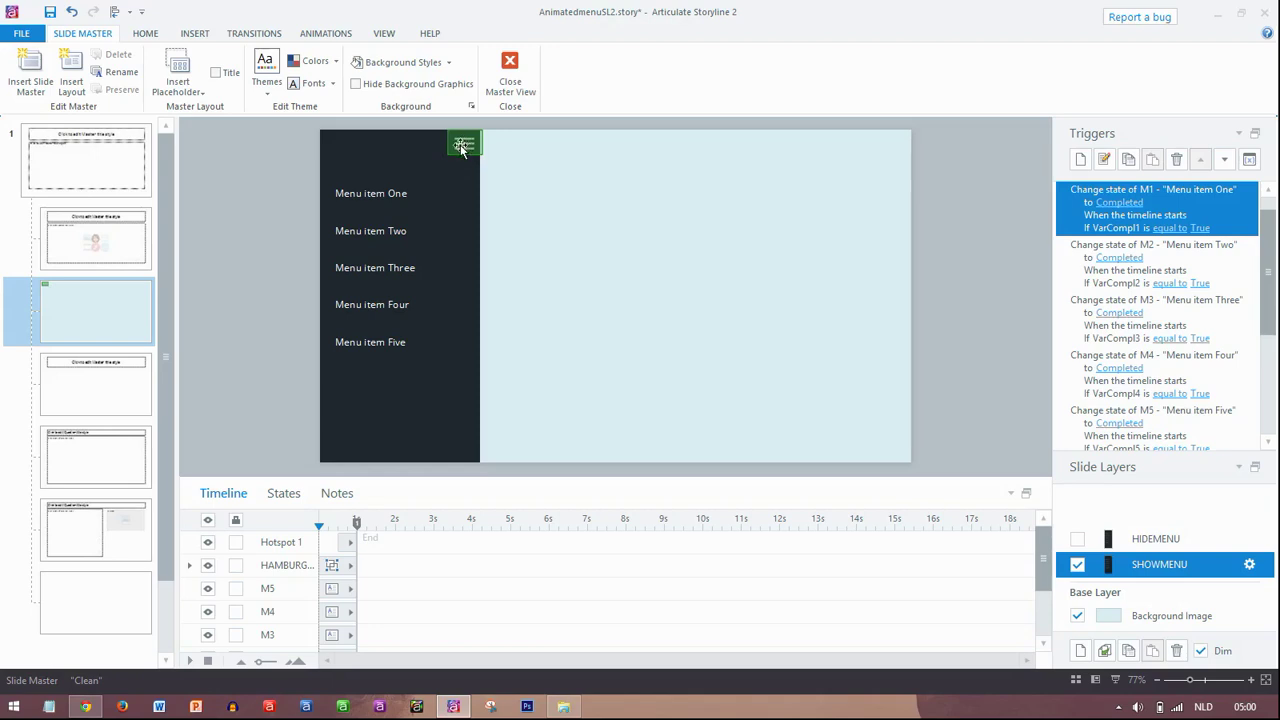
click(1140, 542)
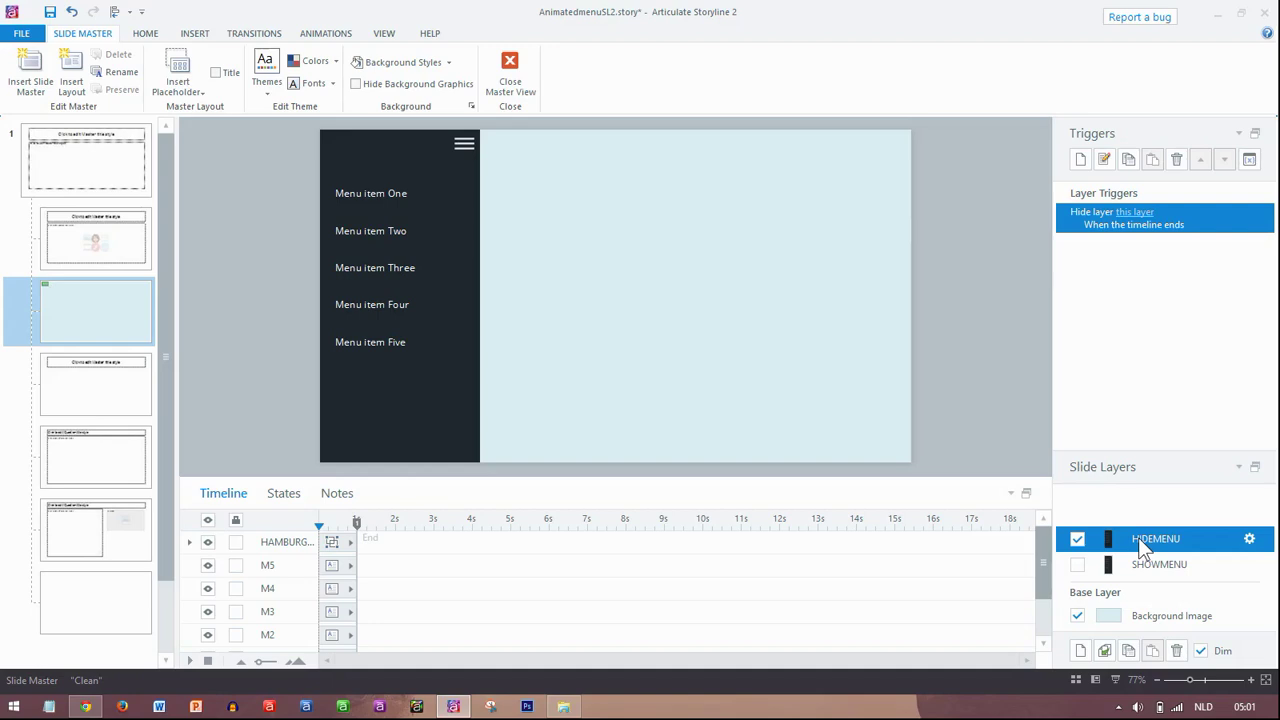
Close Master View to return to the tablet-photo Demo Slide.
click(512, 78)
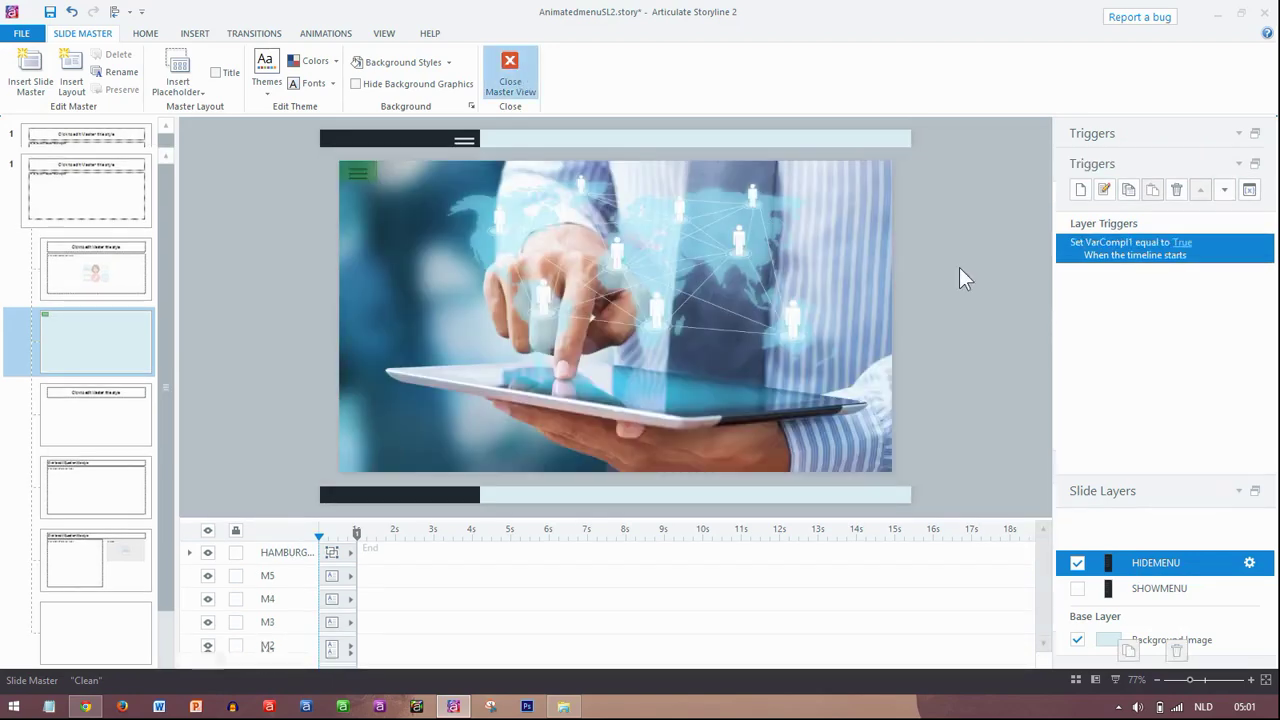